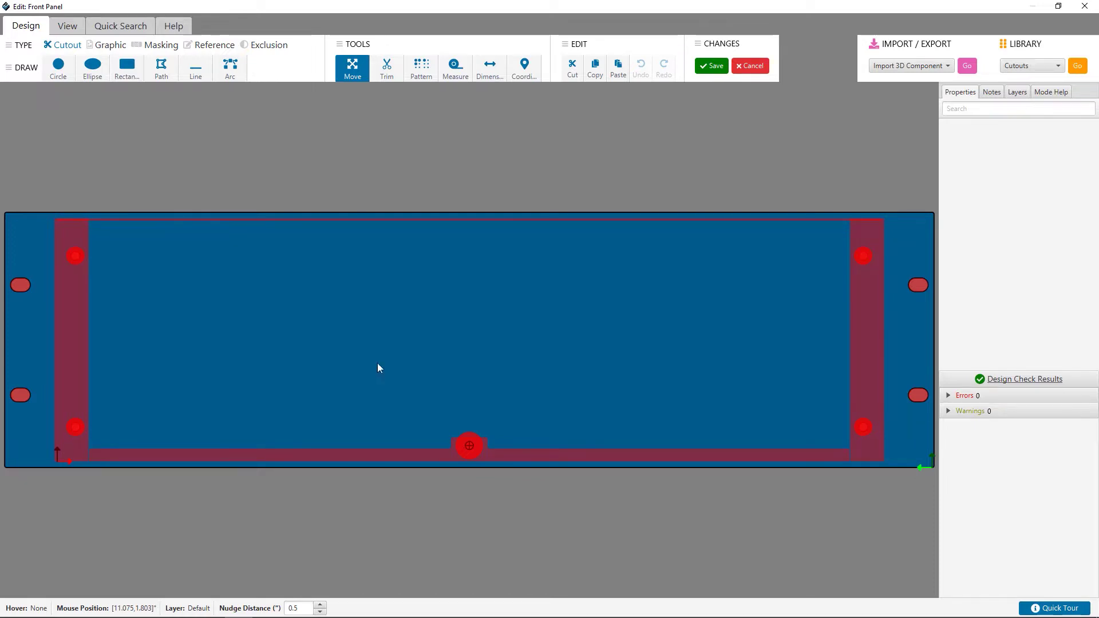
Draw a rectangular cutout in the upper-left area of the front panel, 0.25" high and 1.5" wide.
left_click(132, 74)
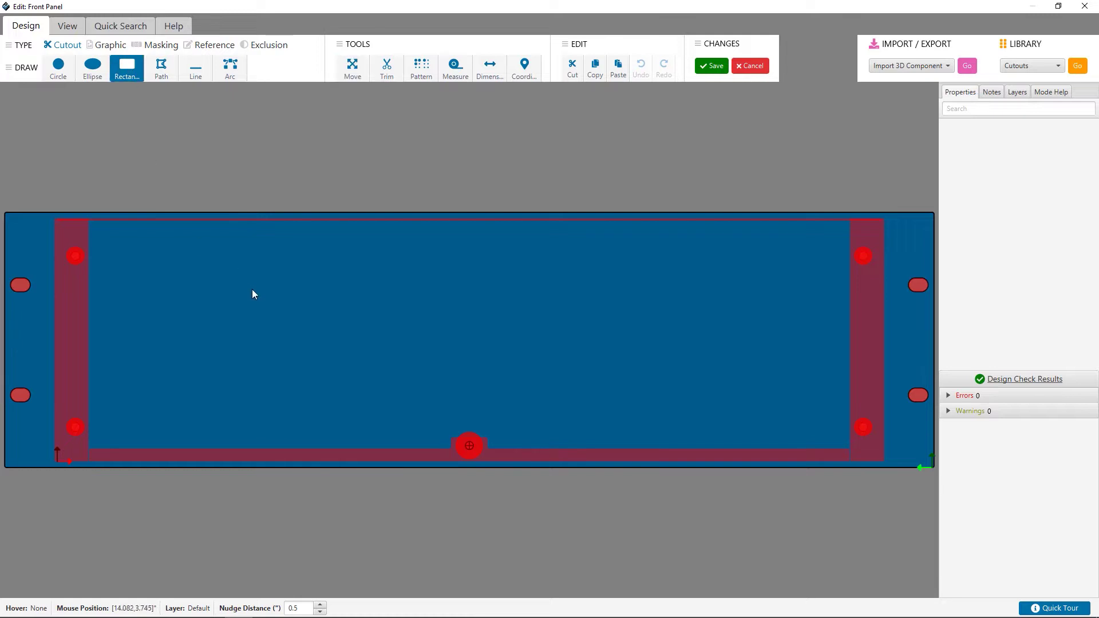
left_click_drag(242, 284, 366, 311)
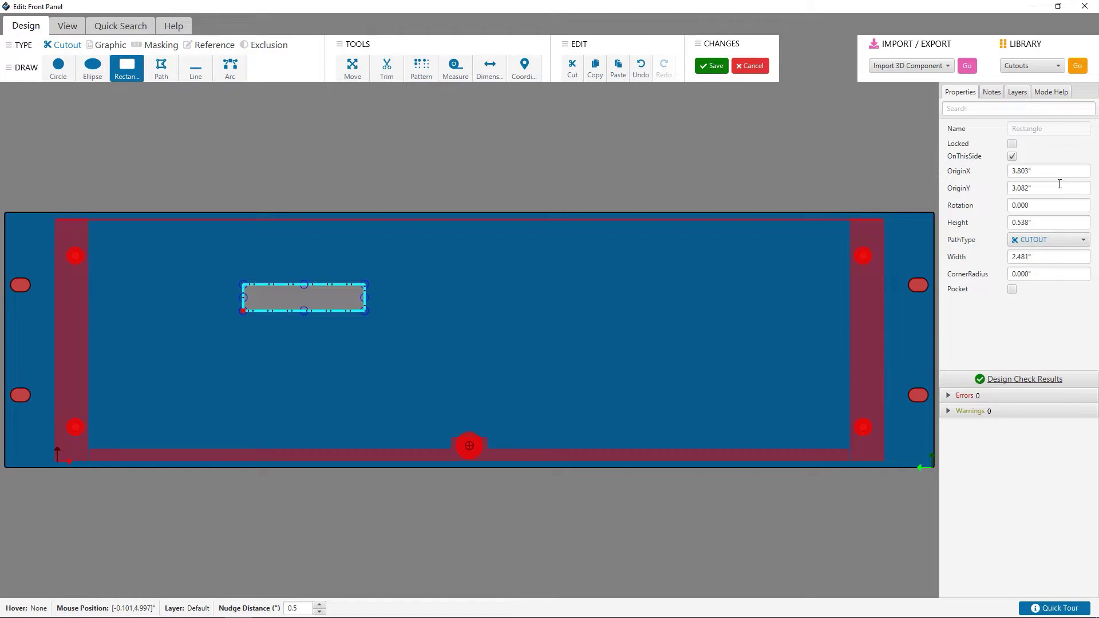
double_click(1040, 223)
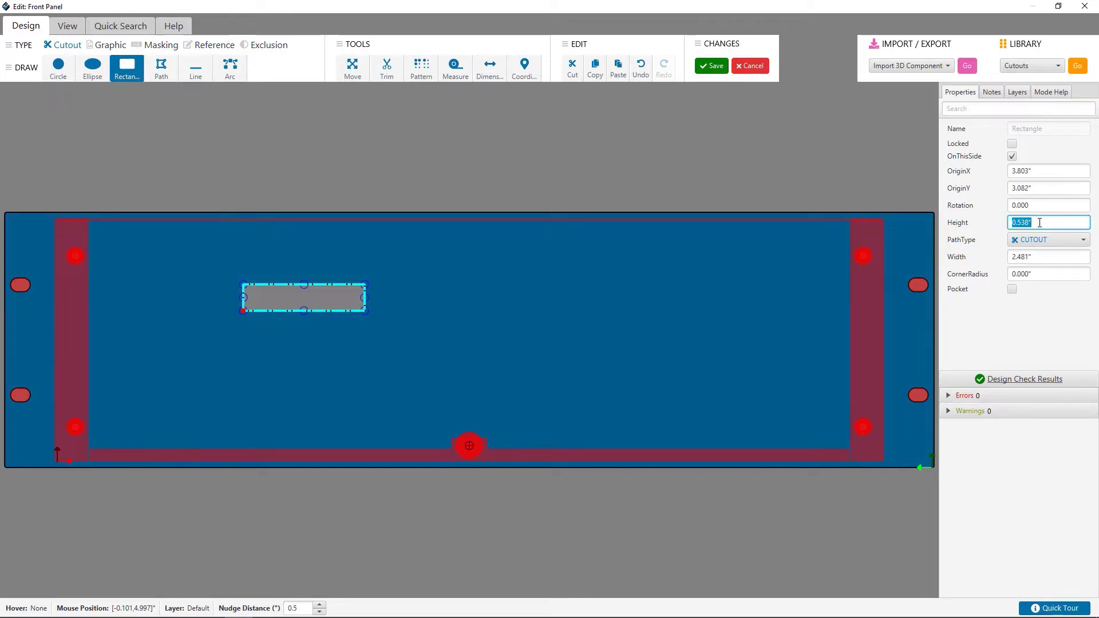
type(".25")
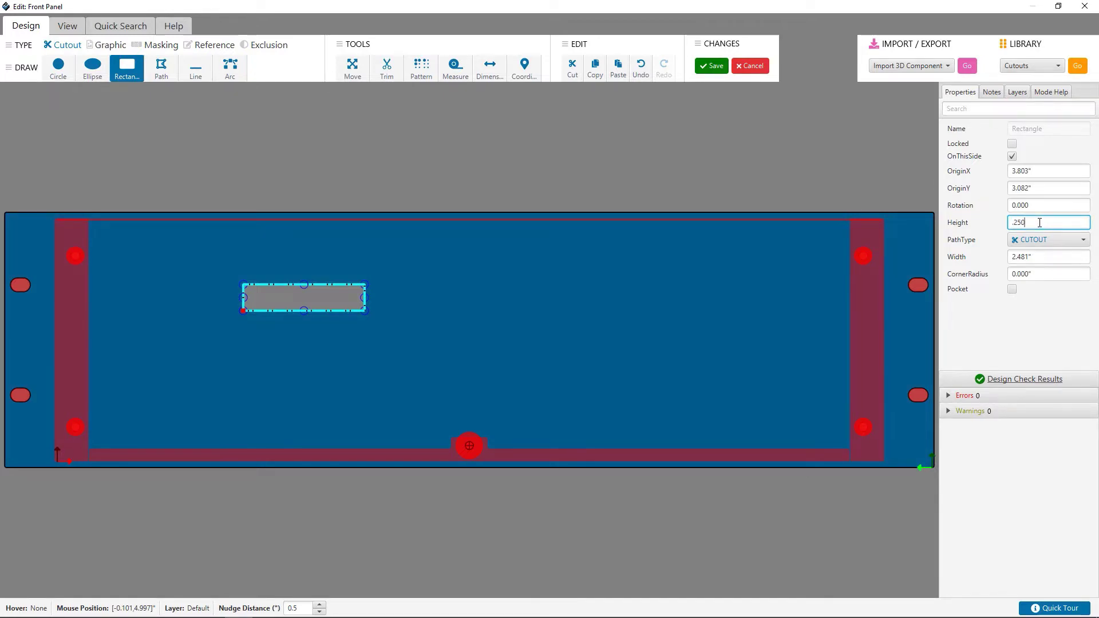
key("Return")
double_click(1042, 257)
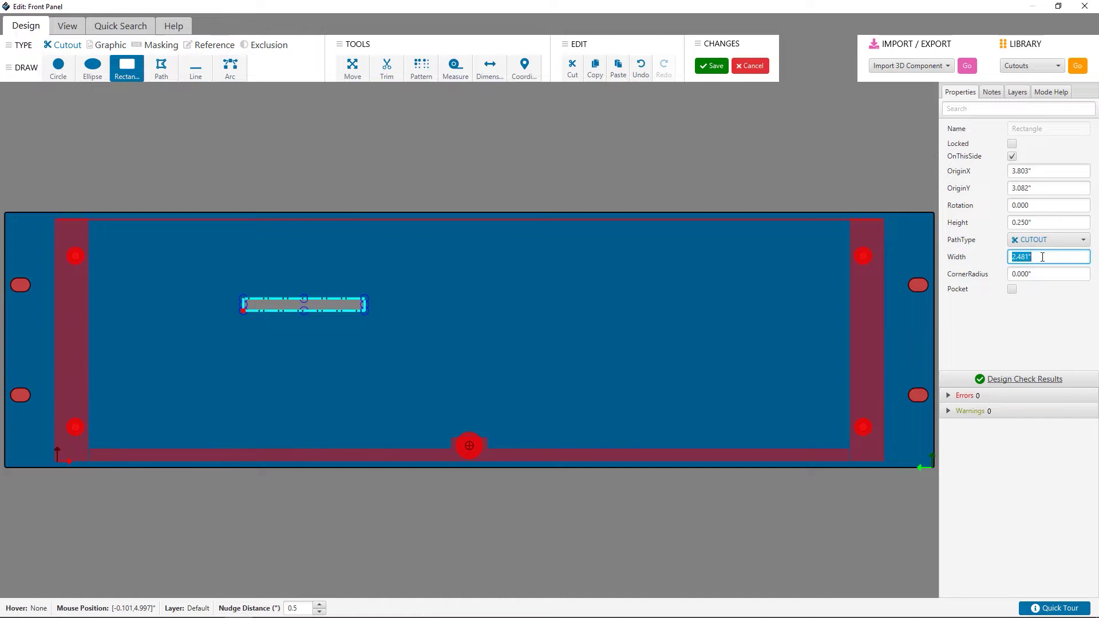
type("1.5")
key("Return")
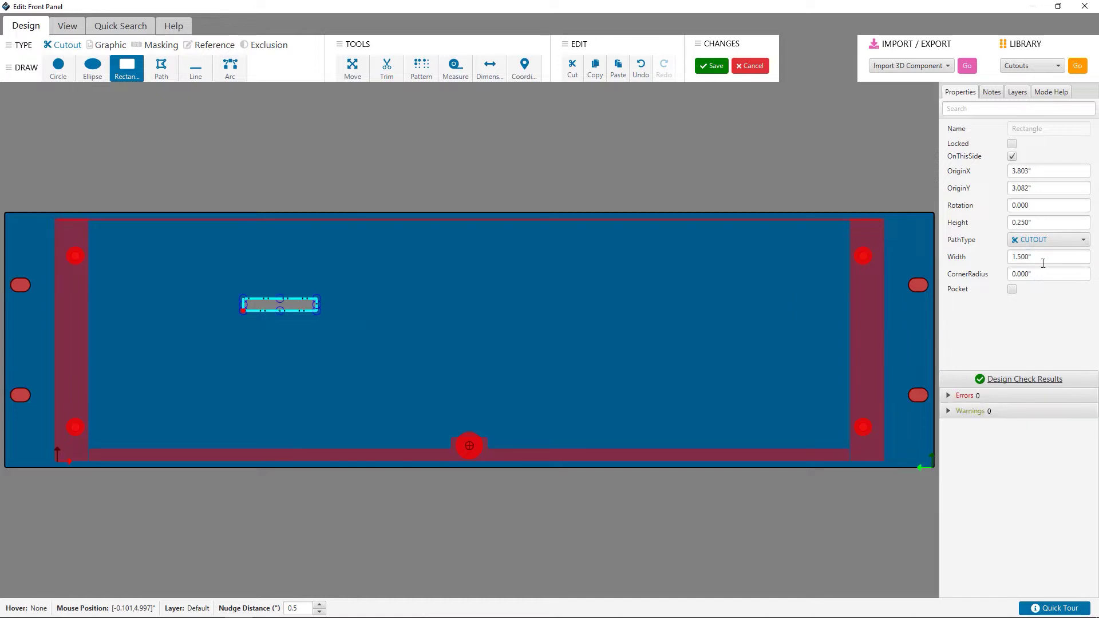
Round the rectangular cutout into a slot with a corner radius of 0.124" and finish the Rectangle command.
double_click(1046, 274)
key("BackSpace")
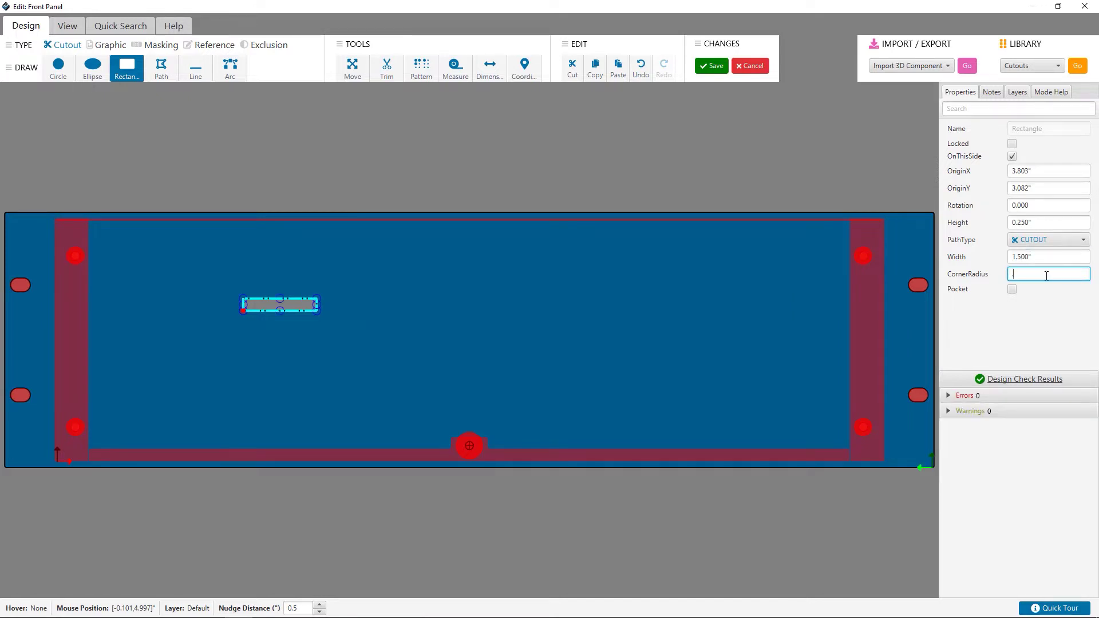
type(".124")
key("Return")
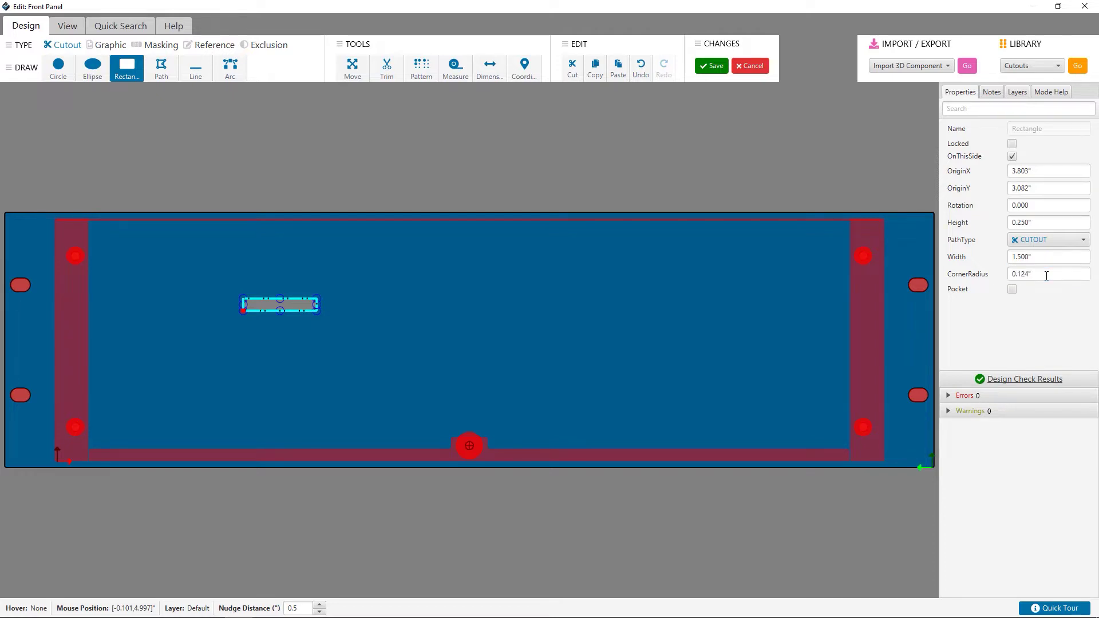
key("Escape")
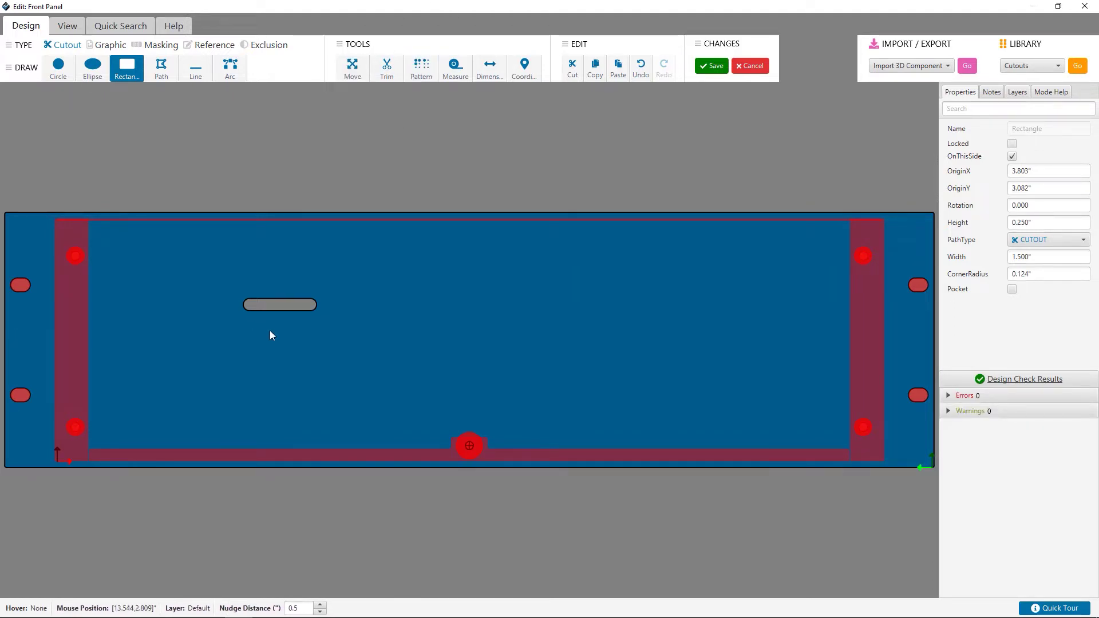
key("Escape")
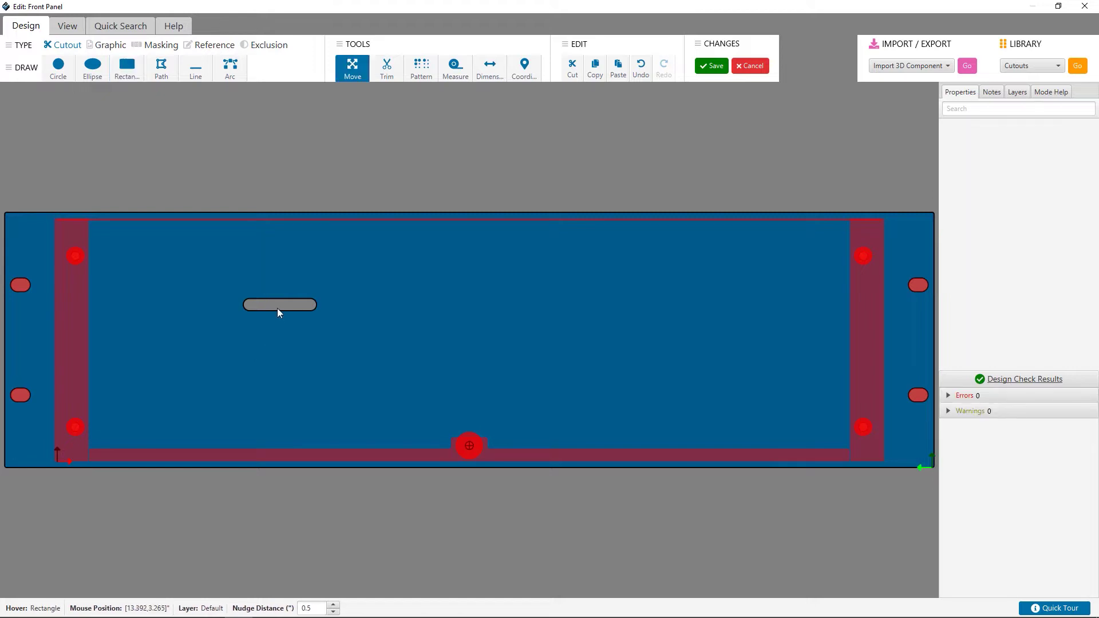
Create a linear pattern of the slot with angle 0, spacing 1.75 and quantity 5.
left_click(277, 306)
left_click(416, 72)
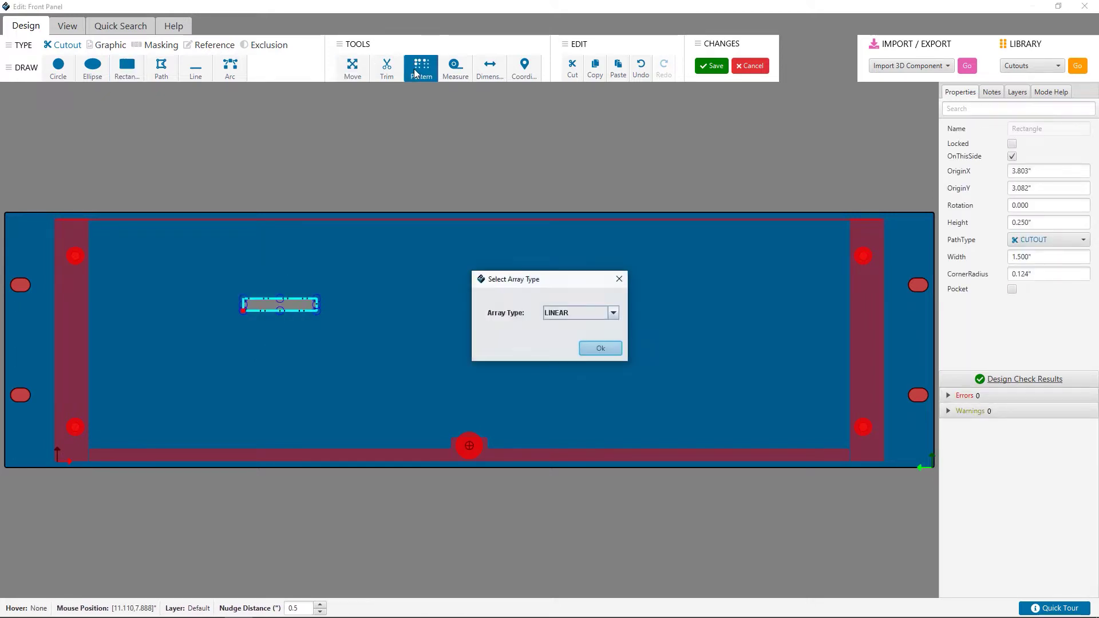
left_click(593, 352)
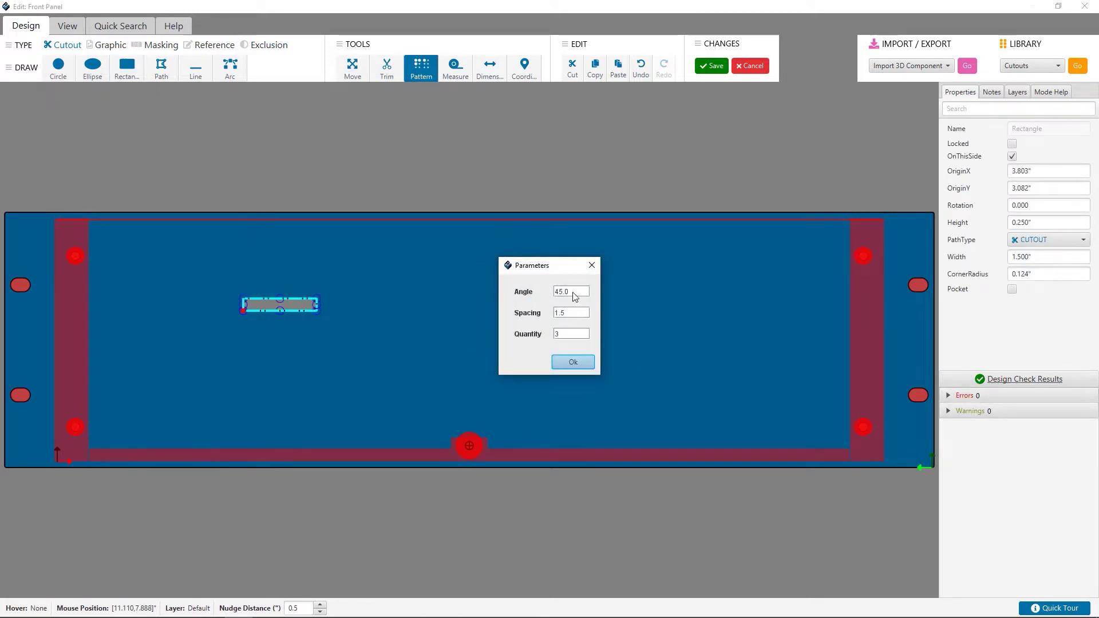
left_click_drag(574, 292, 540, 293)
type("0")
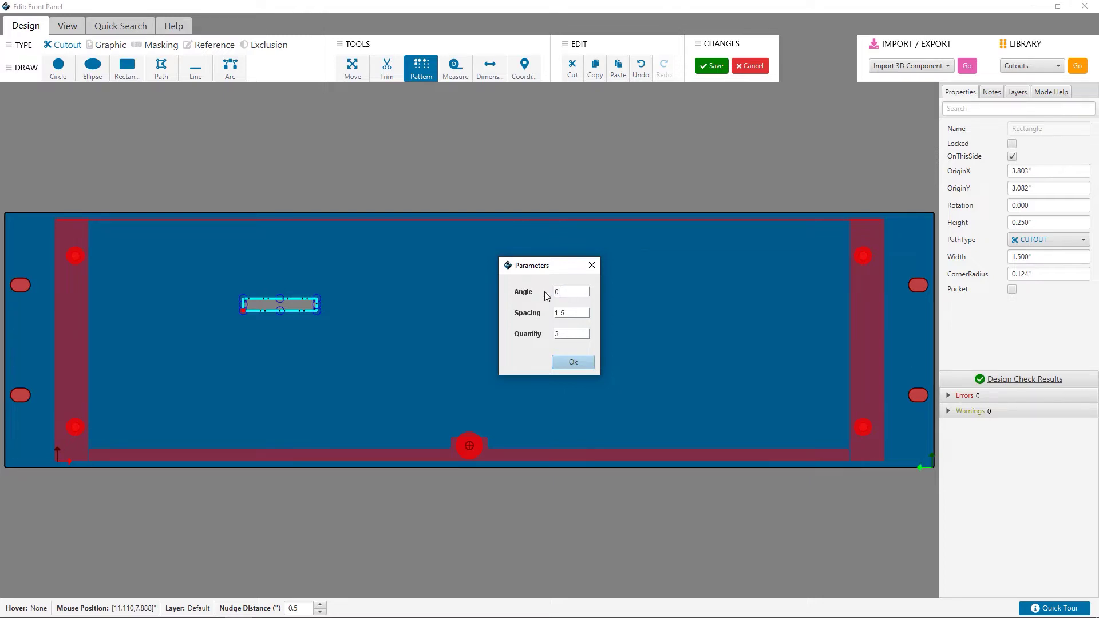
left_click_drag(573, 314, 539, 309)
type("1.7")
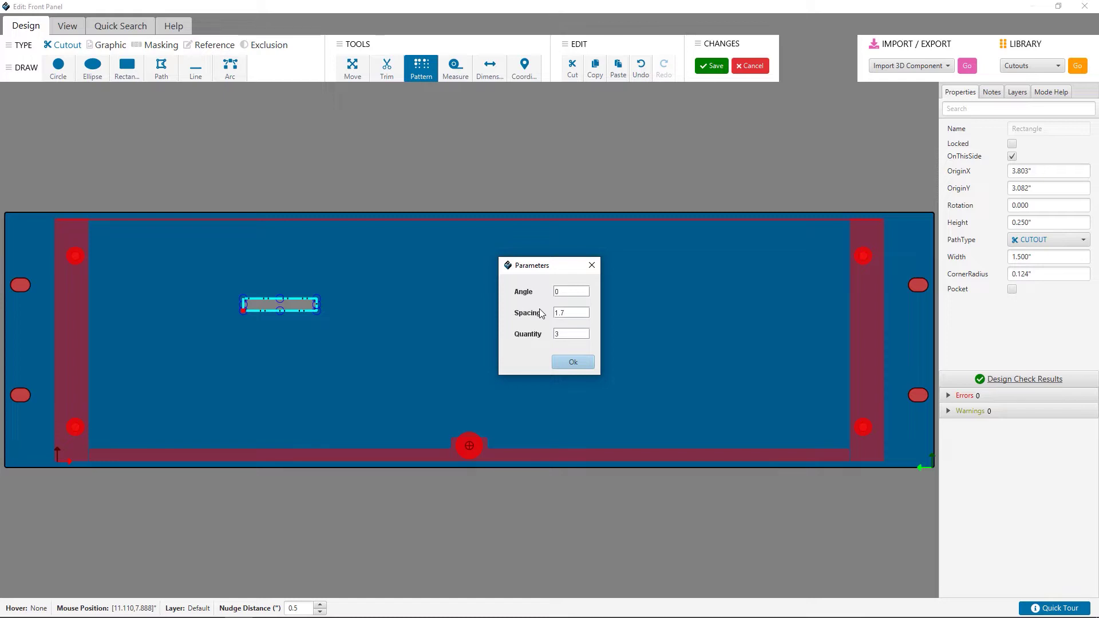
key("Tab")
type("5")
left_click(573, 363)
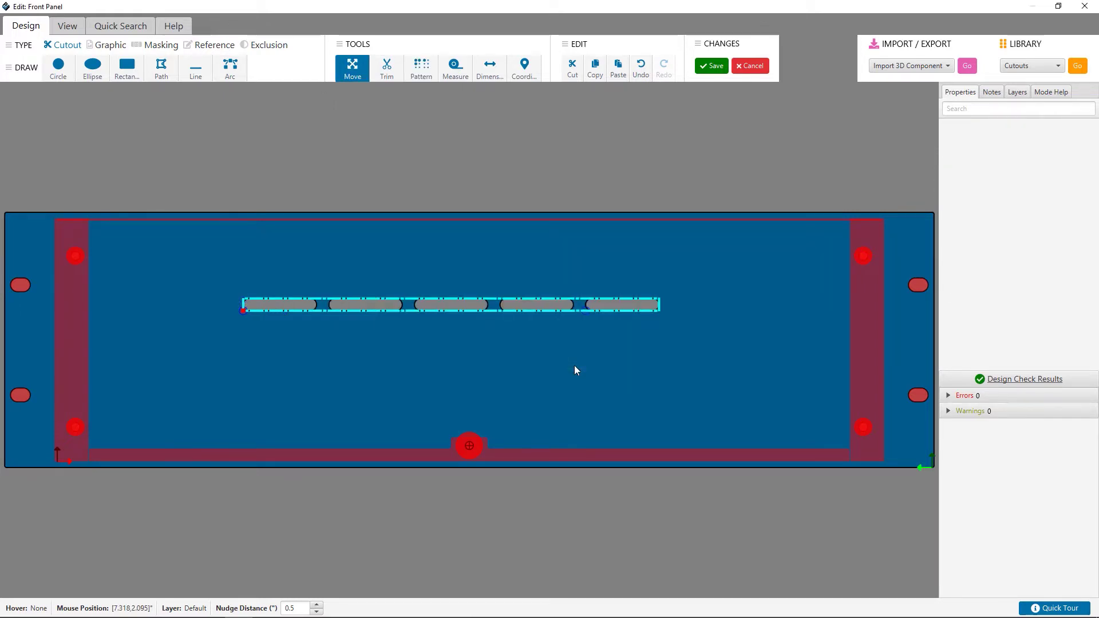
Paste two copies of the slot row below the original, offsetting the middle row to the right.
left_click(255, 337)
right_click(255, 339)
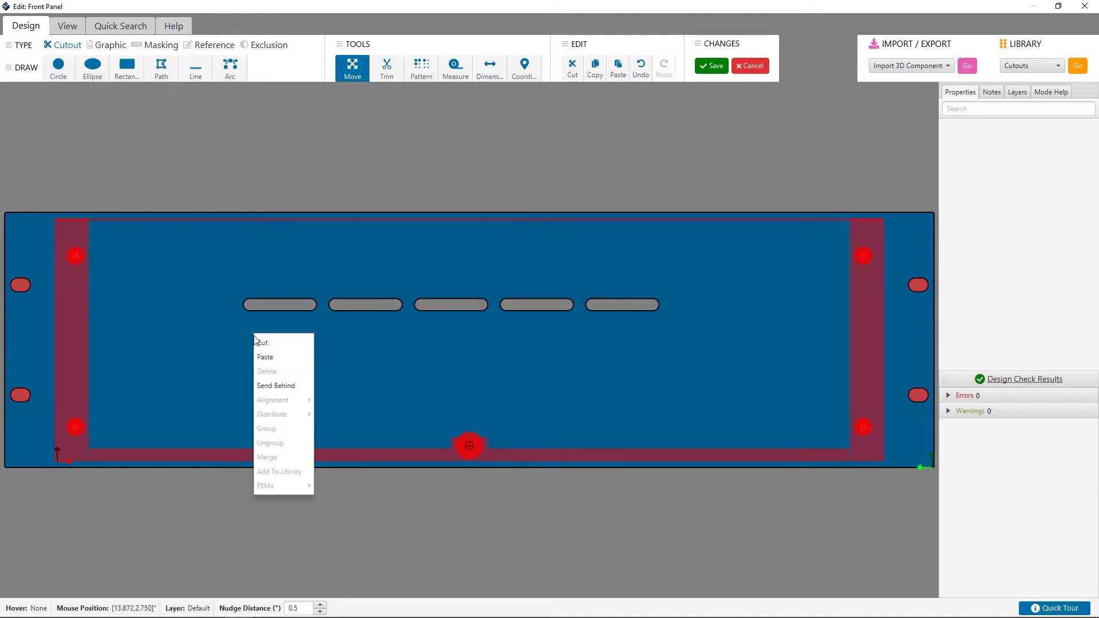
left_click(264, 357)
left_click(294, 342)
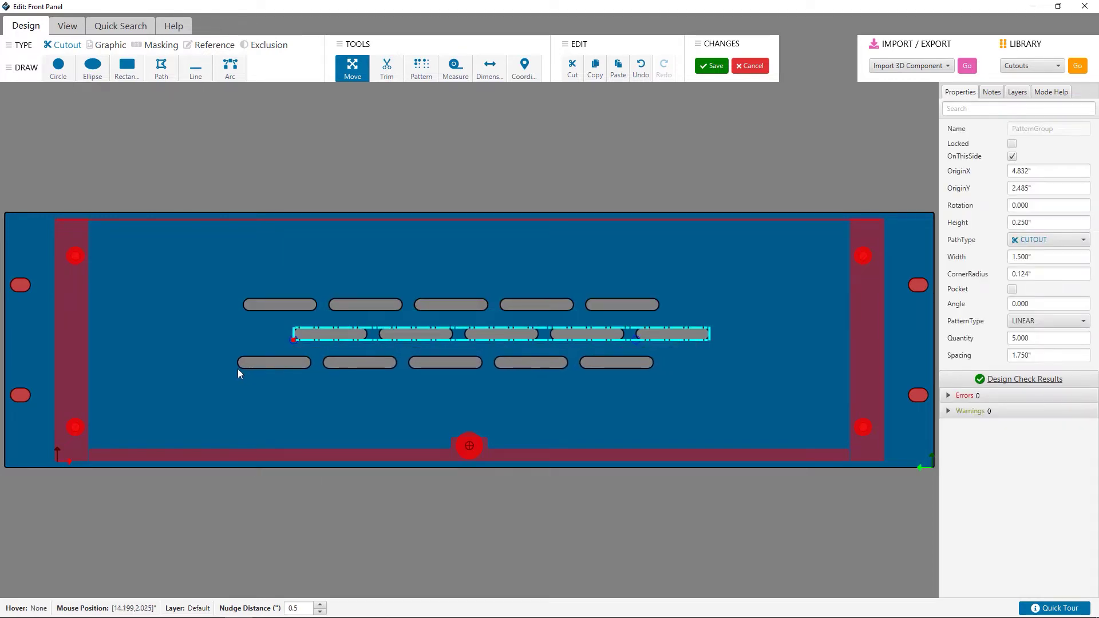
left_click(241, 365)
key("Escape")
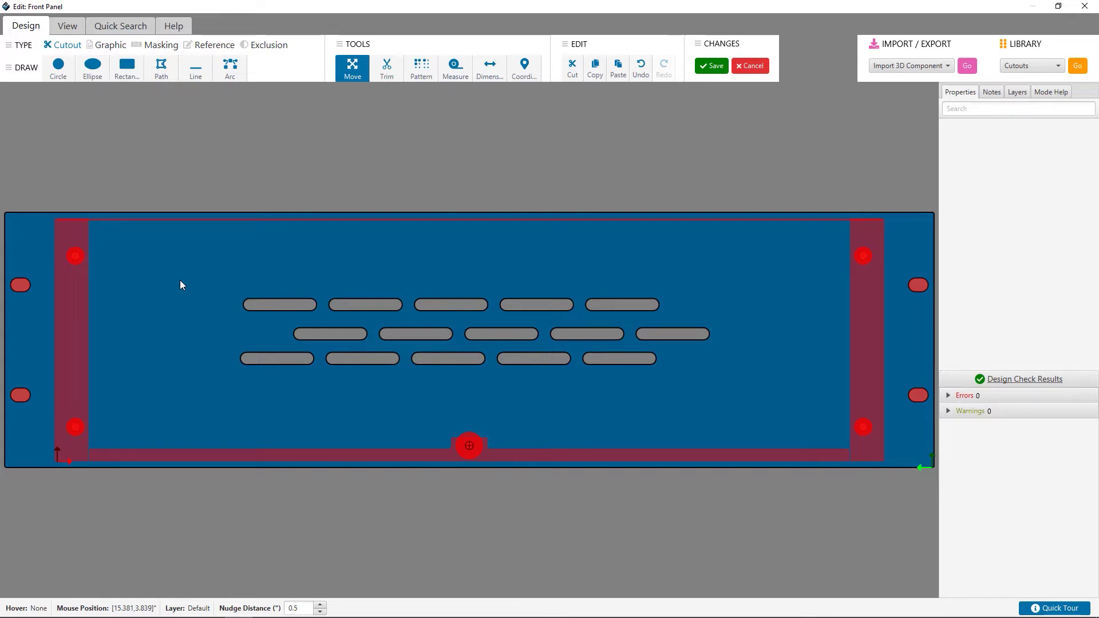
Distribute the three slot rows vertically with equal space between them.
left_click_drag(180, 280, 777, 389)
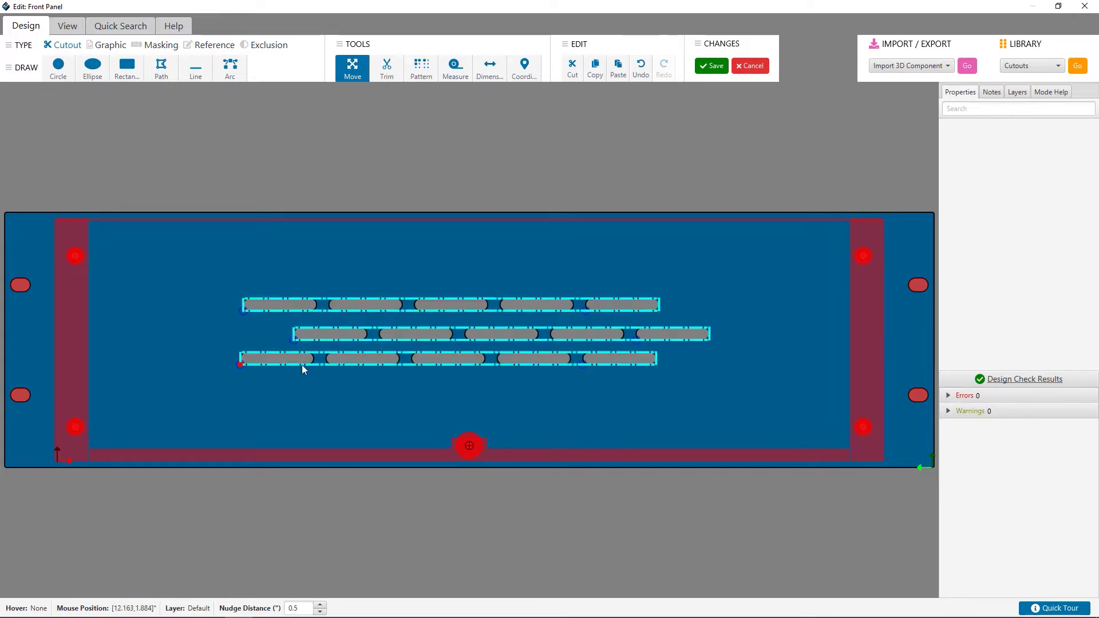
right_click(167, 306)
mouse_move(184, 381)
mouse_move(248, 400)
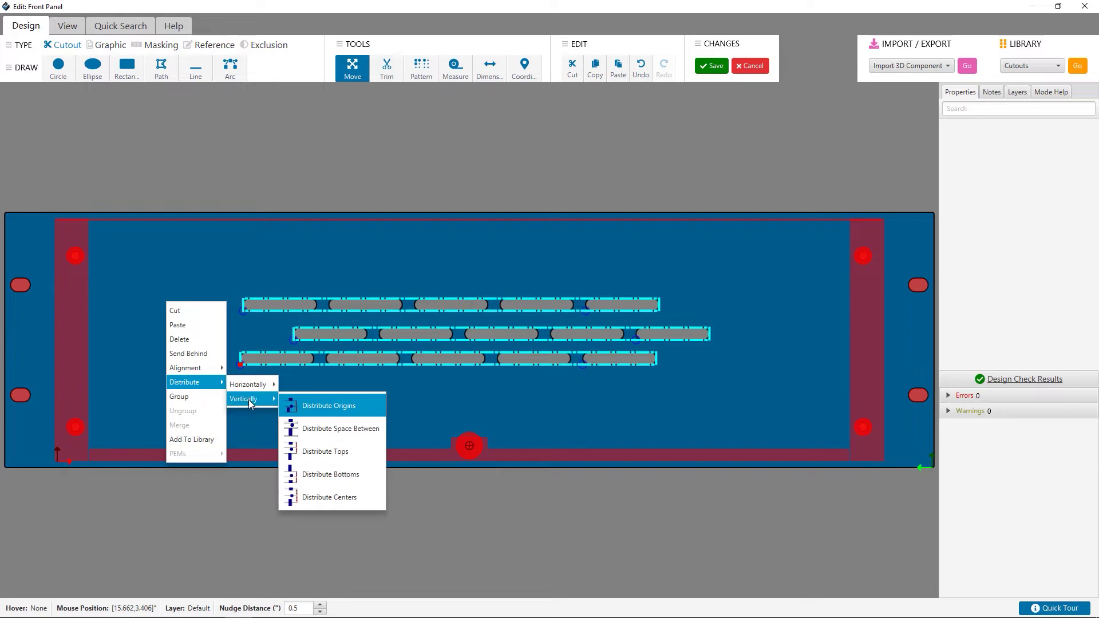
left_click(325, 424)
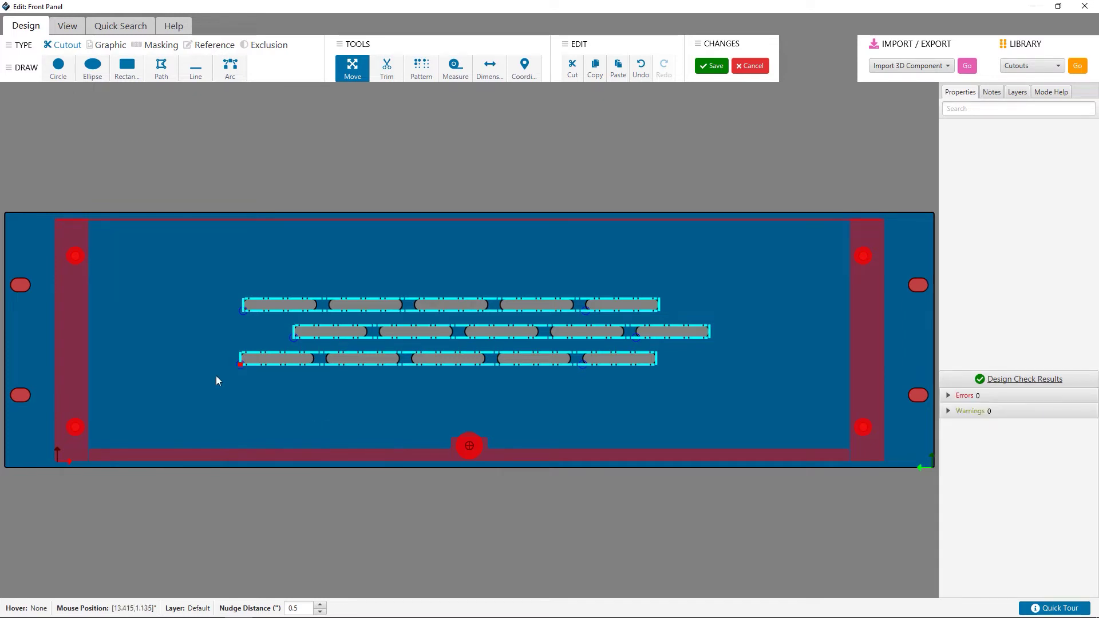
Select all three slot rows and combine them into one group.
left_click(211, 360)
left_click_drag(191, 272, 751, 408)
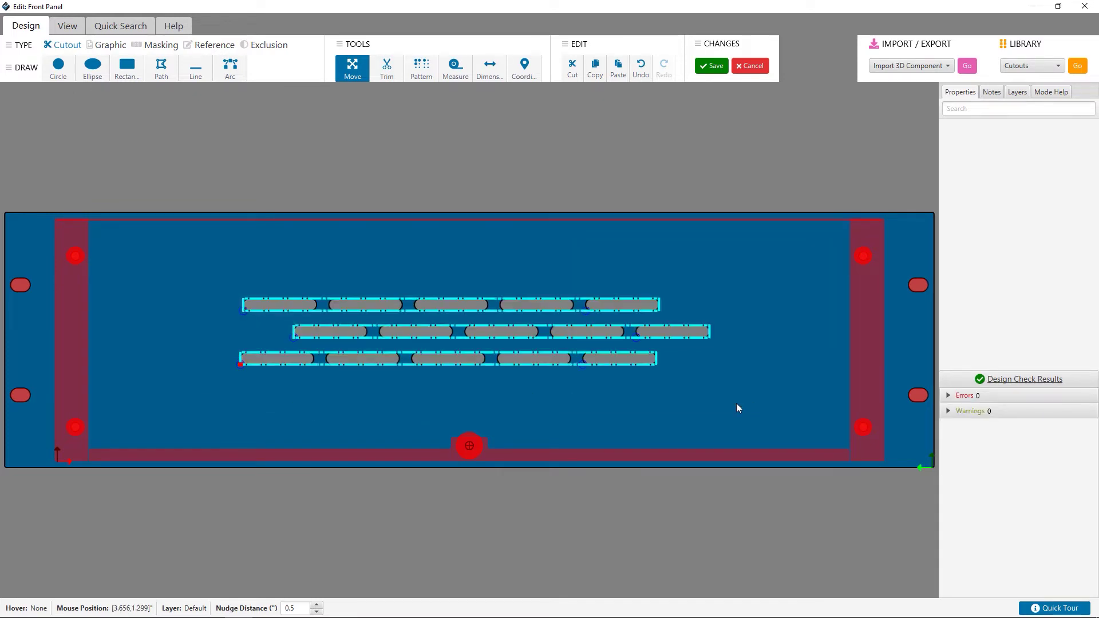
right_click(498, 338)
left_click(518, 428)
Add the grouped slot rows to the personal library under the name "grouped slot pattern item".
right_click(403, 350)
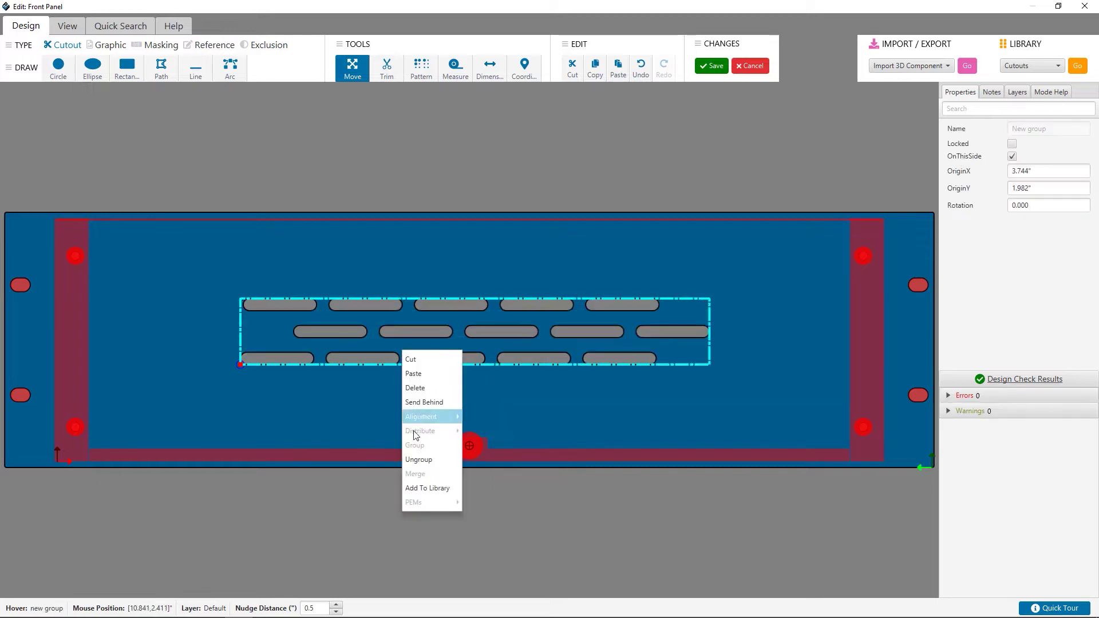
left_click(418, 488)
type("grouped")
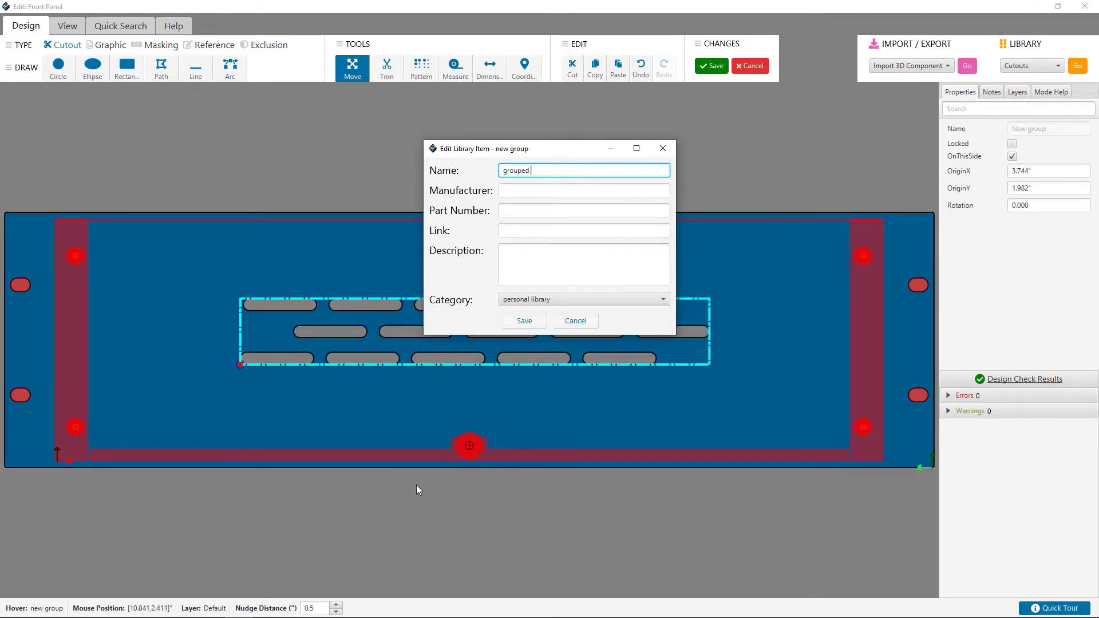
type(" slot pattern item")
left_click(527, 321)
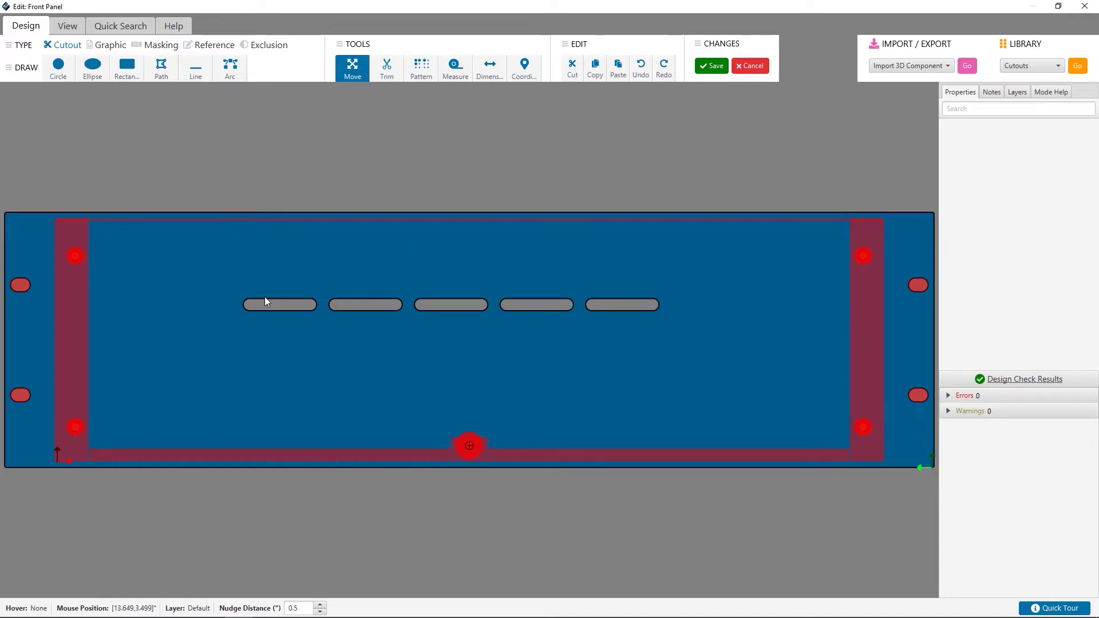
Repeat the single slot row in a linear pattern with angle 90, spacing 0.5 and quantity 5, and move the array down inside the panel.
left_click(267, 307)
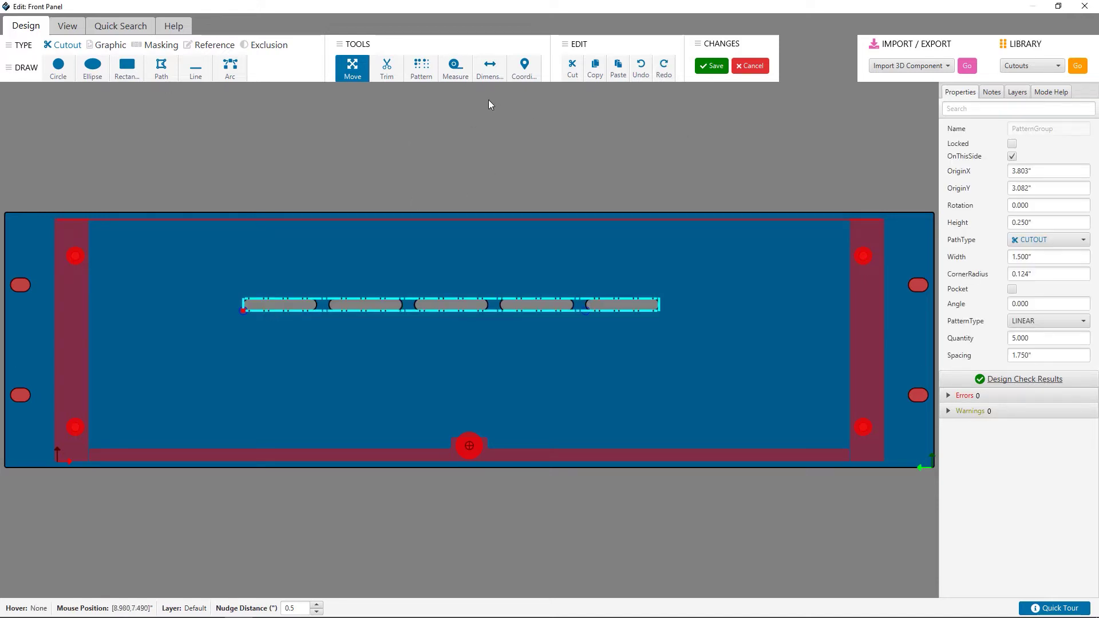
left_click(421, 67)
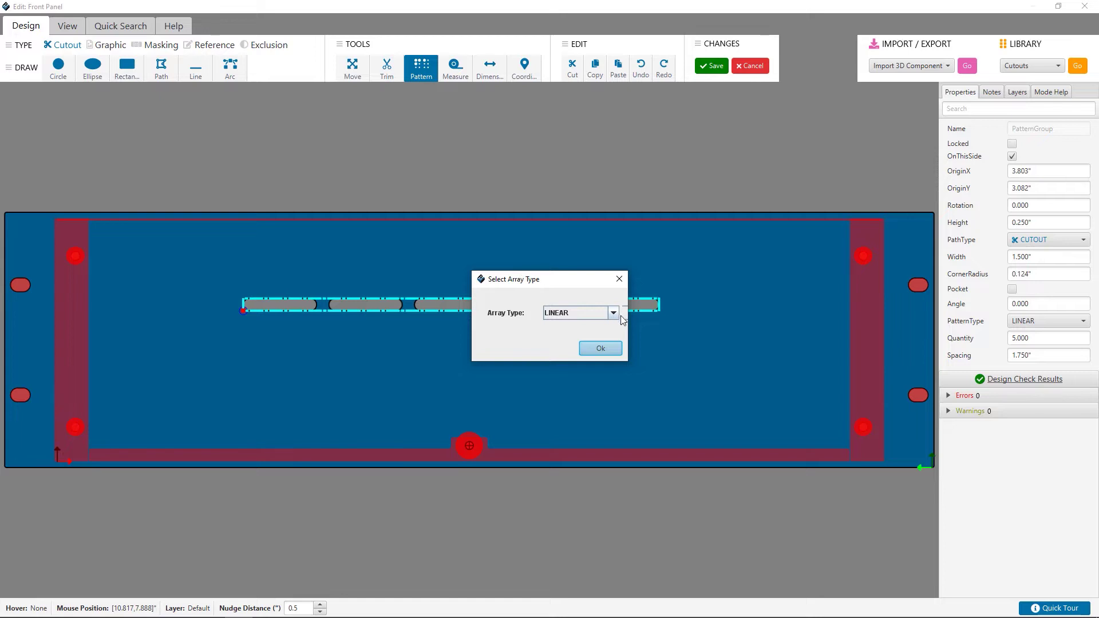
left_click(600, 348)
left_click_drag(578, 292, 545, 292)
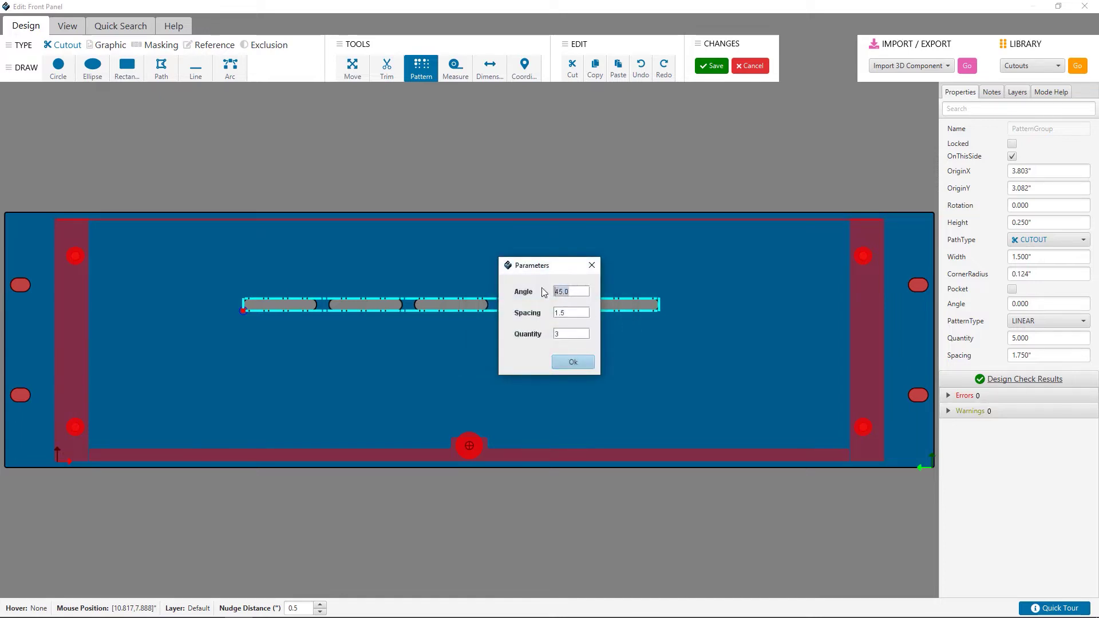
type("90")
left_click_drag(575, 313, 539, 312)
type(".5")
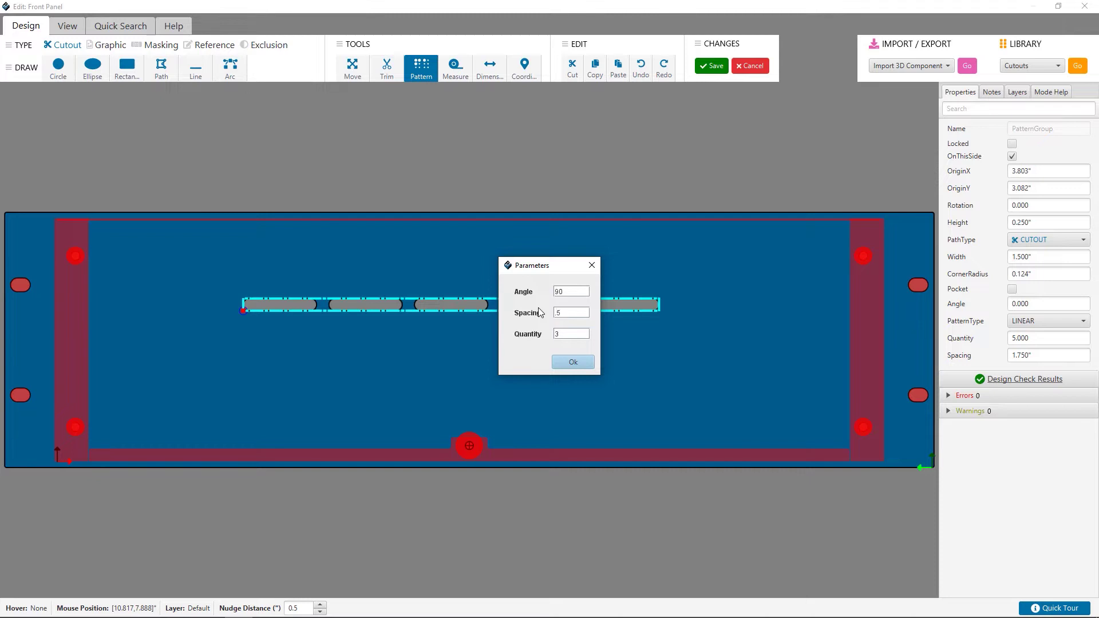
left_click_drag(566, 334, 548, 336)
type("5")
left_click(569, 359)
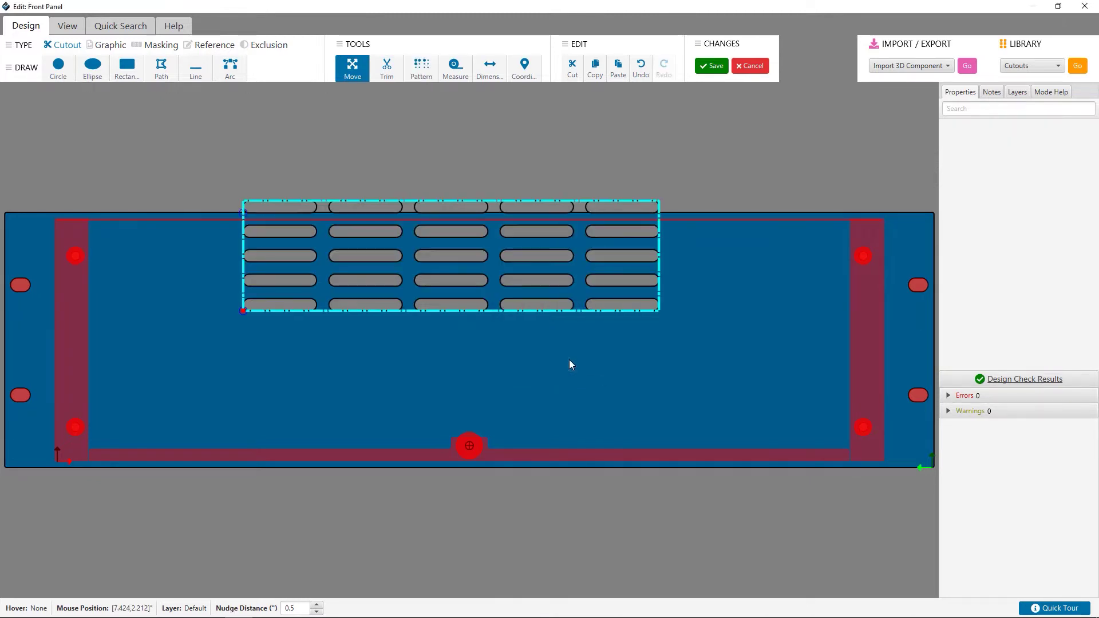
left_click(541, 293)
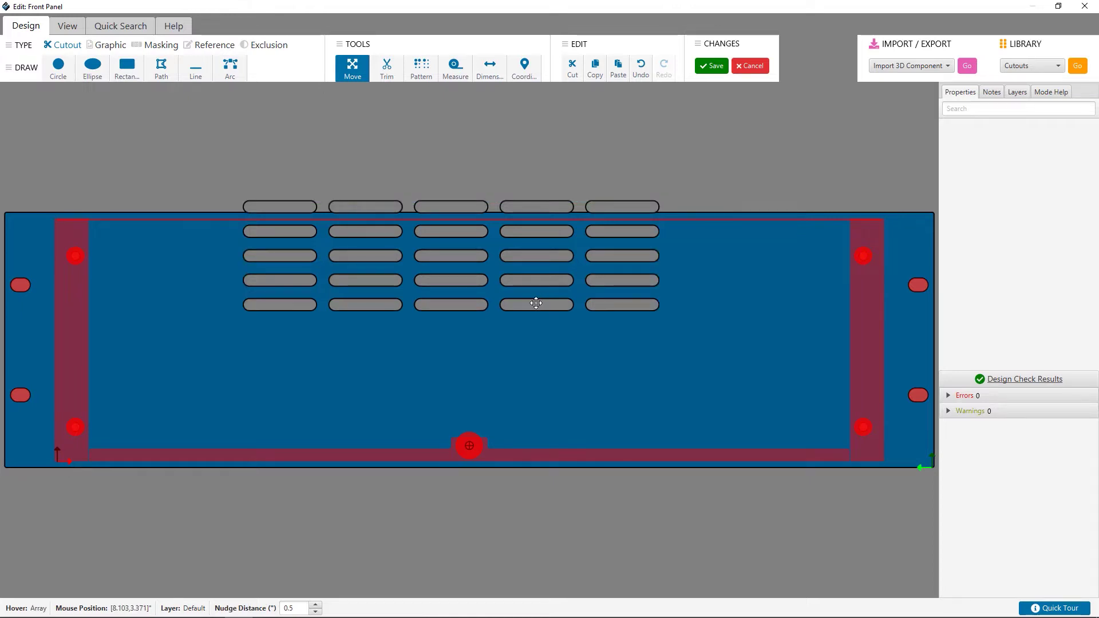
left_click_drag(535, 302, 545, 366)
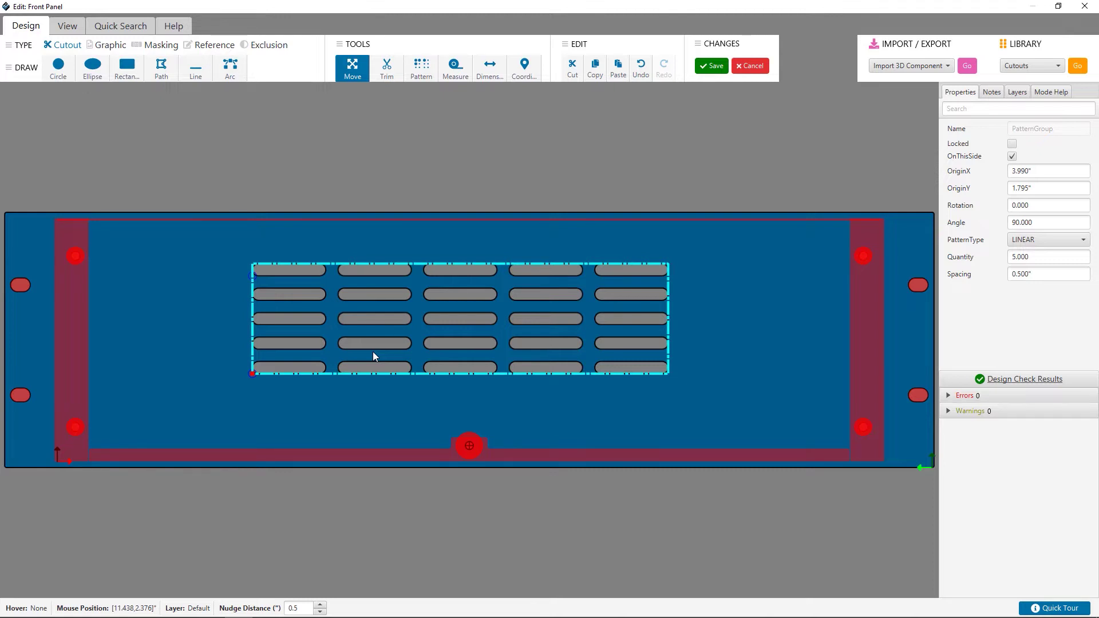
Ungroup the slot array into rows and break the four rows below the top one into individual slots.
right_click(373, 356)
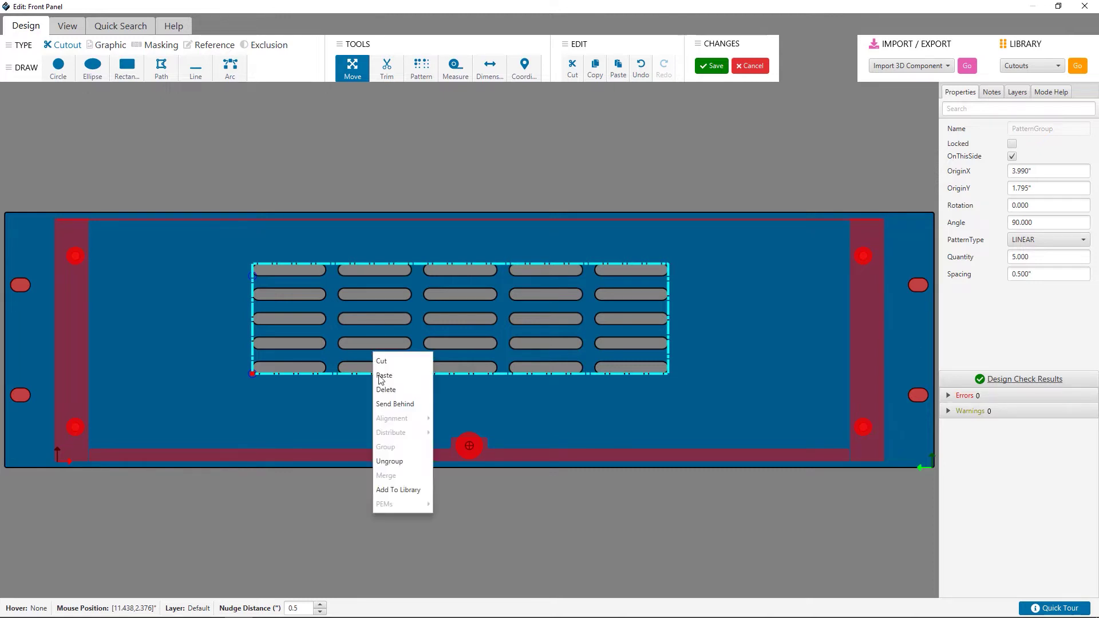
left_click(398, 464)
right_click(304, 293)
left_click(312, 400)
right_click(293, 318)
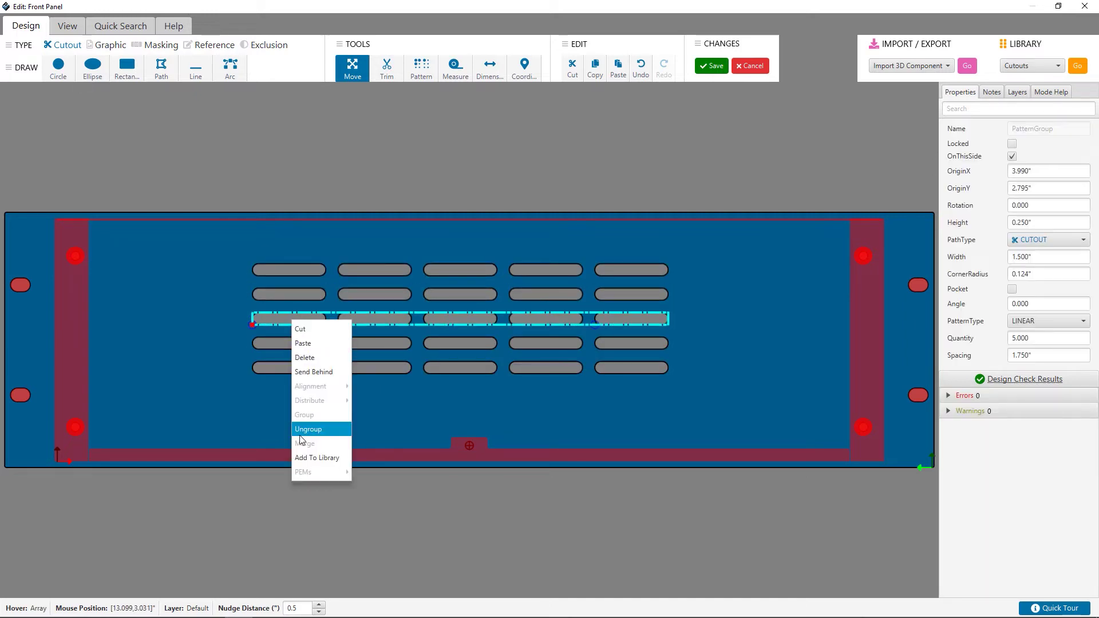
left_click(301, 427)
right_click(305, 343)
left_click(313, 452)
right_click(308, 367)
left_click(316, 476)
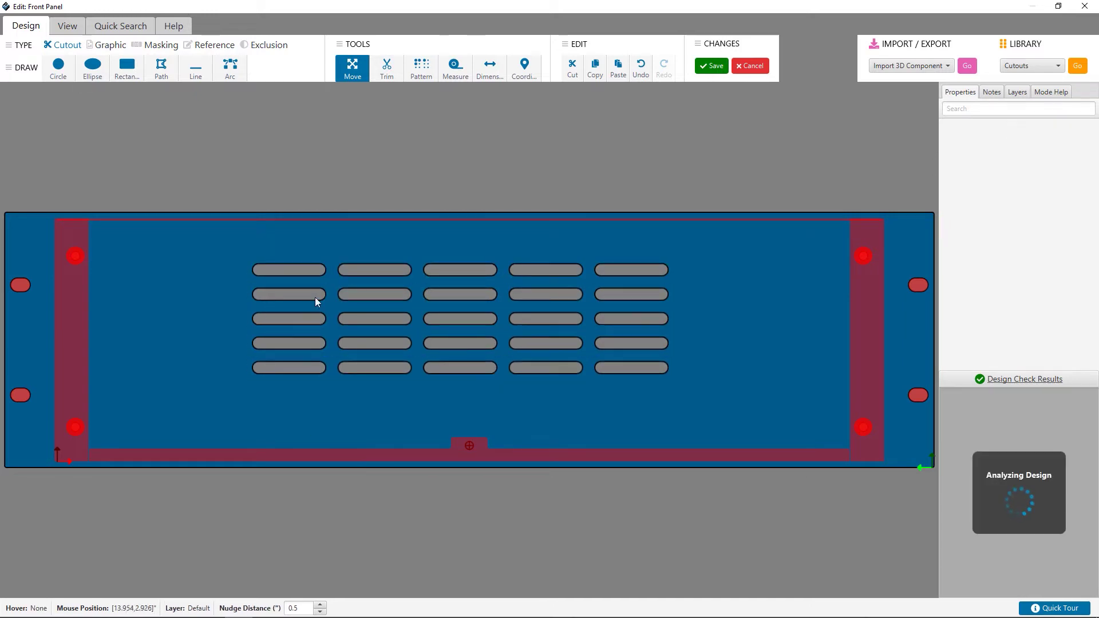
Delete the second and fourth slots in rows two and four, plus the upper-left and lower-right corner slots.
left_click(372, 294)
key("Delete")
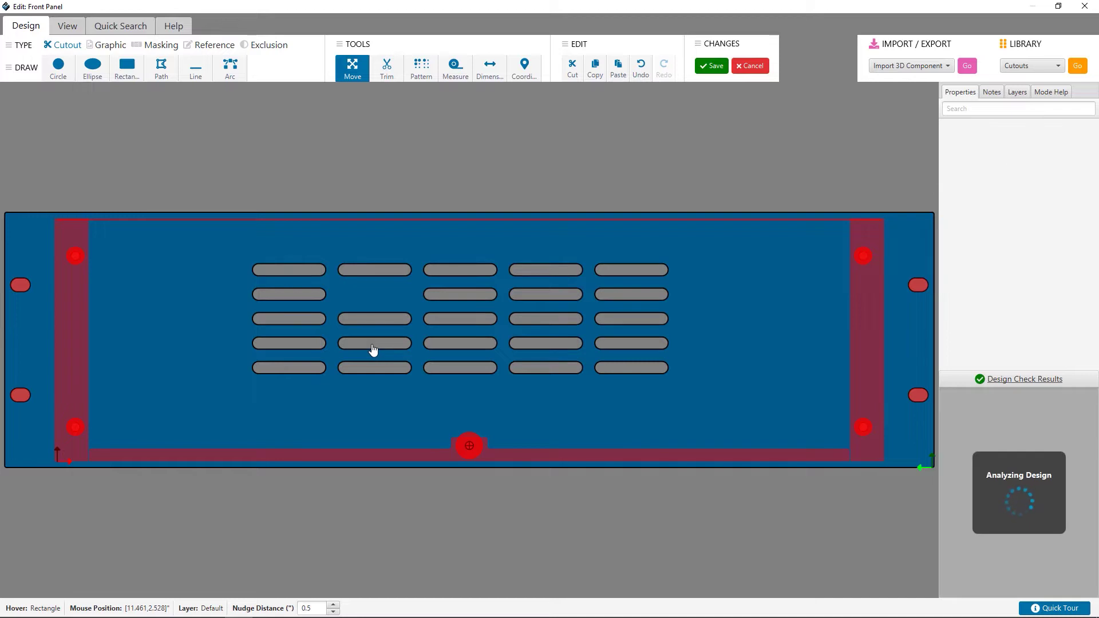
left_click(375, 350)
key("Delete")
left_click(528, 295)
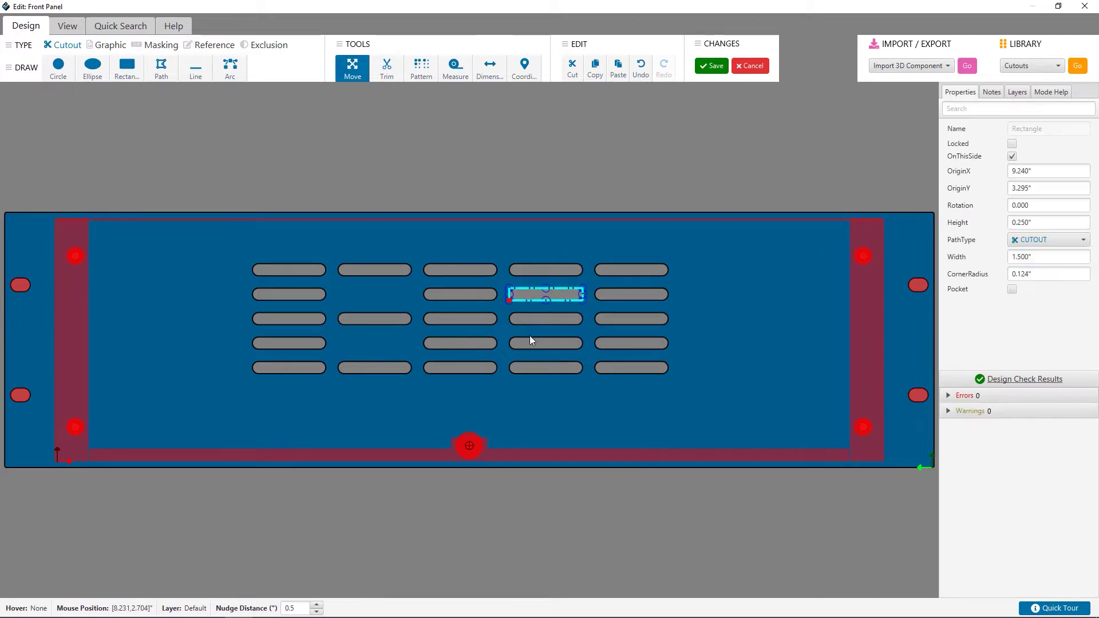
key("Delete")
left_click(530, 343)
key("Delete")
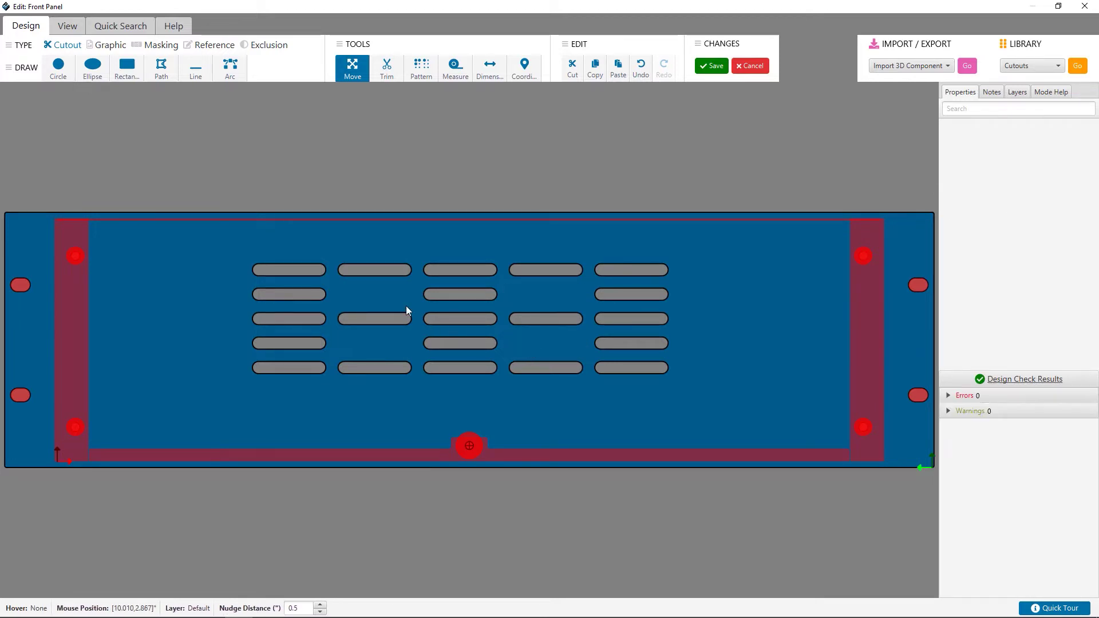
left_click(293, 270)
key("Delete")
left_click(644, 368)
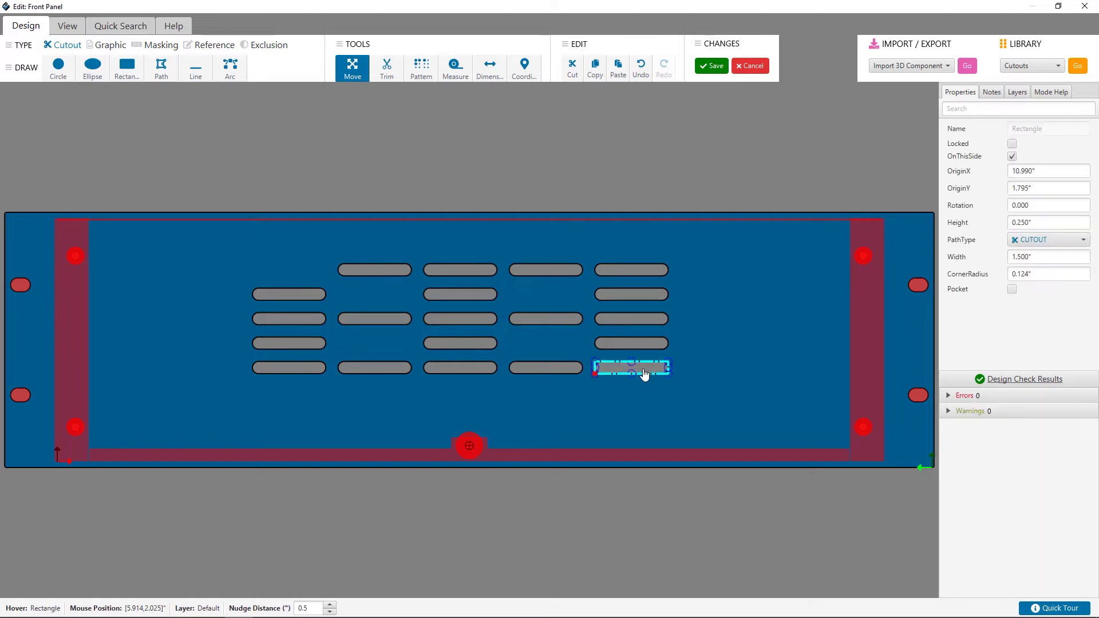
key("Delete")
Clear all remaining slots and draw a rectangular cutout about 1.79 in wide and 0.34 in high in the panel's upper-left area.
mouse_move(217, 238)
left_mouse_down()
mouse_move(411, 355)
mouse_move(742, 414)
left_mouse_up()
key("Delete")
left_click(126, 67)
left_click_drag(223, 287, 311, 303)
left_click(288, 296)
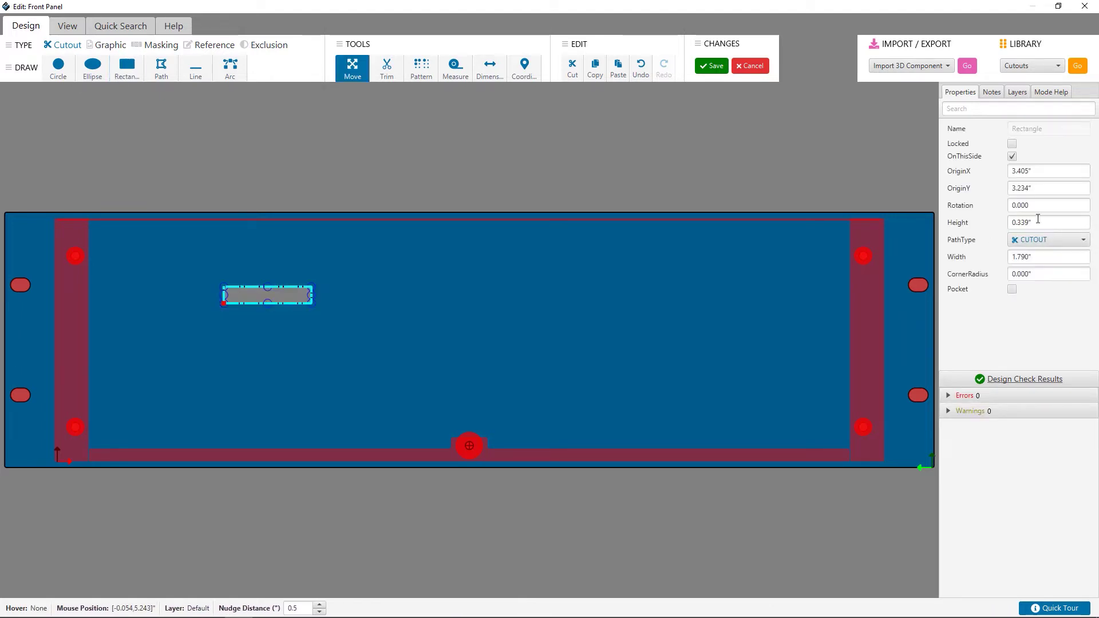
Turn the rectangle into a slot with height 0.25 in, width 1.5 in and corner radius 0.124 in.
left_click(1037, 219)
type(".25")
key("Return")
left_click(1043, 258)
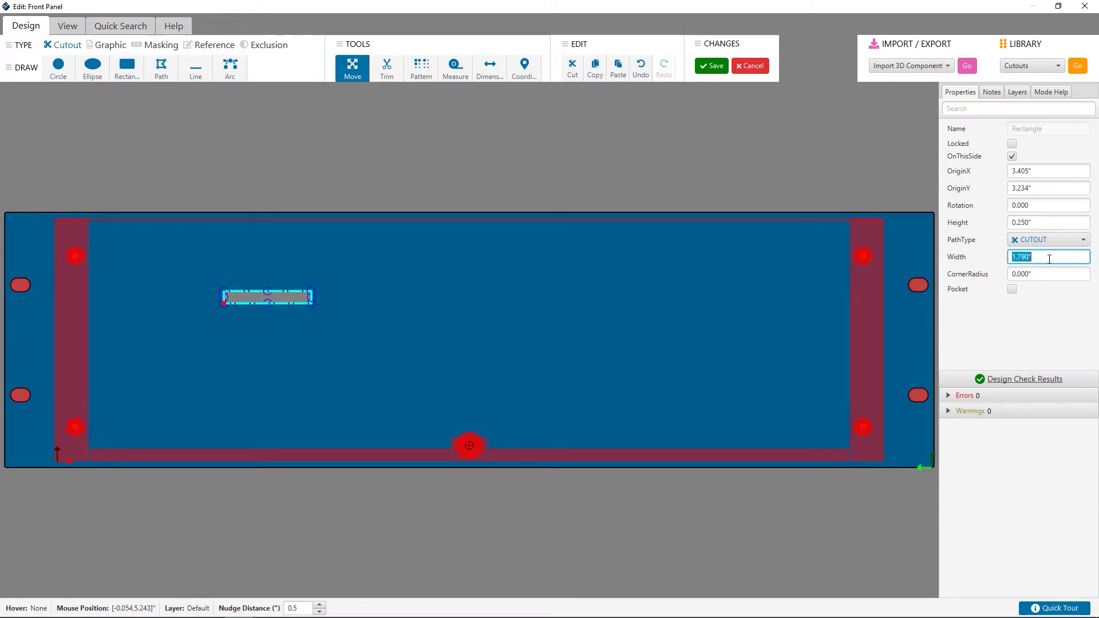
type("1.5")
key("Return")
left_click(1050, 277)
type("0.124")
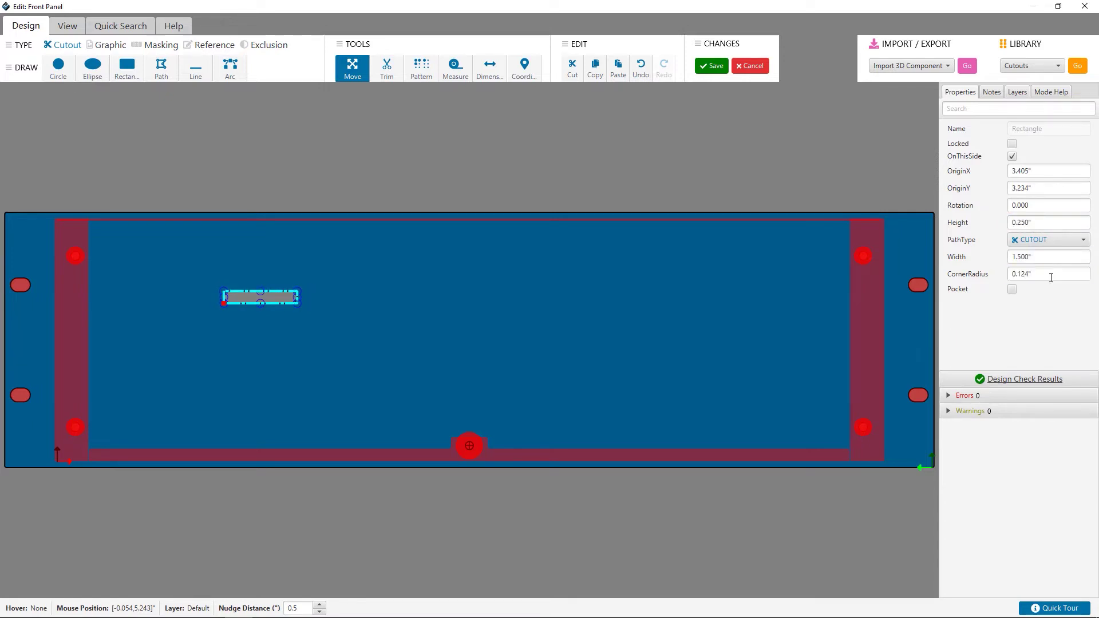
key("Return")
Cut the slot and paste two copies side by side on the upper-left part of the panel.
left_click(284, 299)
right_click(284, 299)
left_click(291, 305)
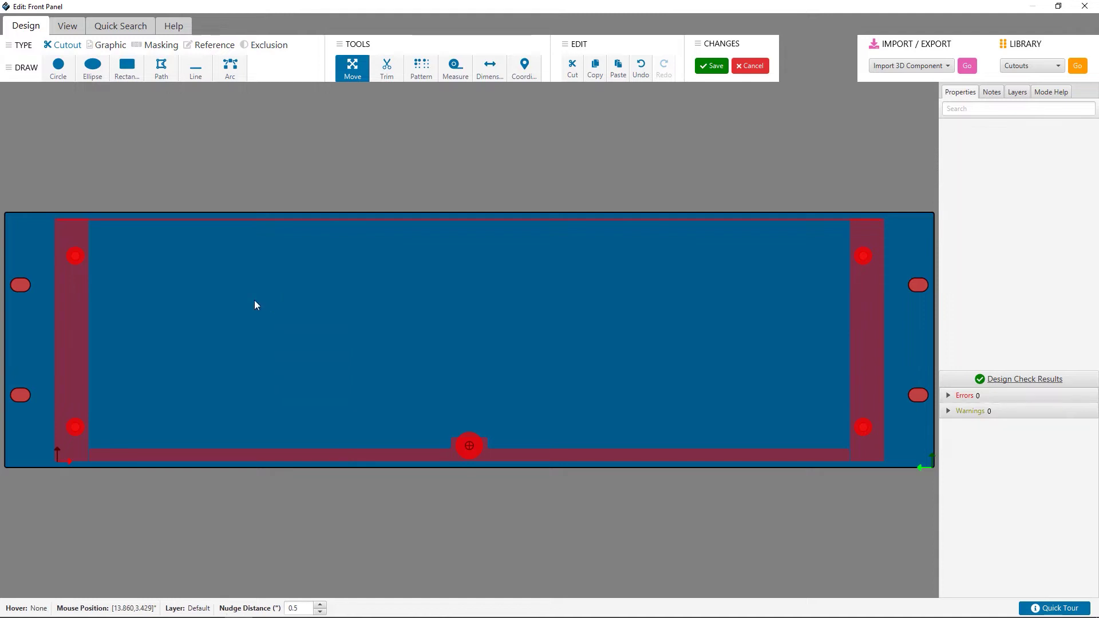
right_click(260, 298)
left_click(272, 321)
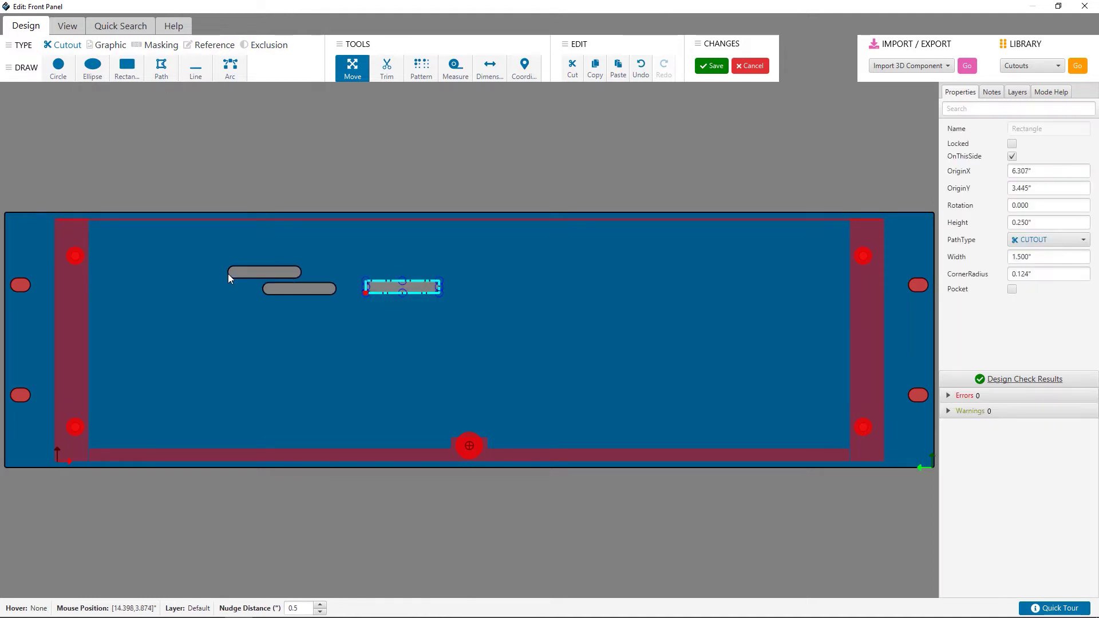
Select both slots and align them horizontally by their origins.
left_click_drag(238, 269, 360, 310)
right_click(332, 329)
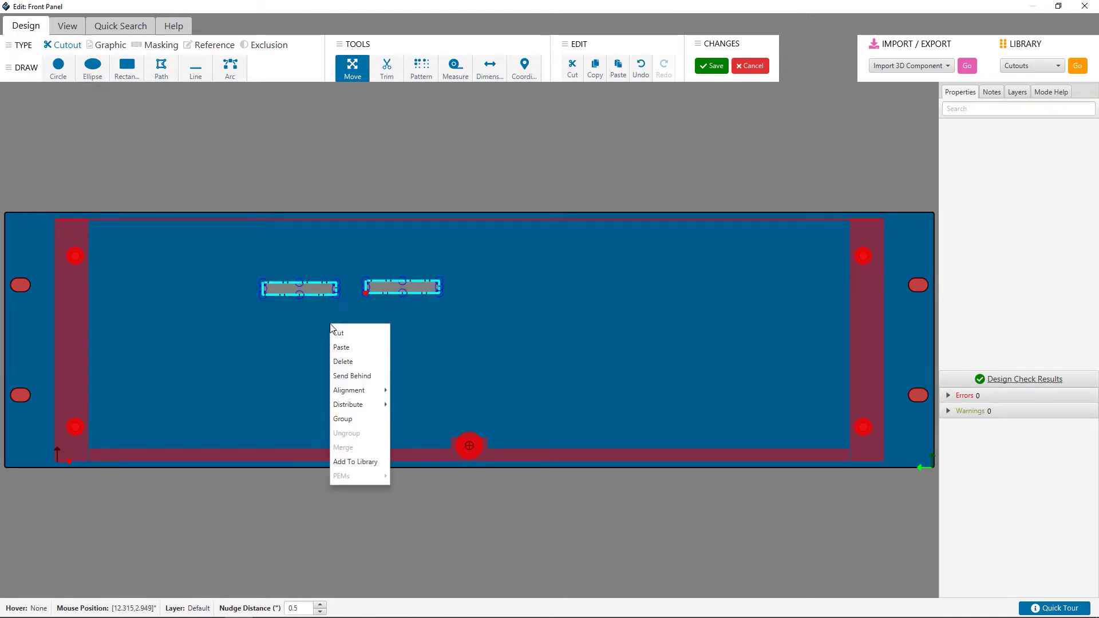
mouse_move(355, 390)
mouse_move(412, 394)
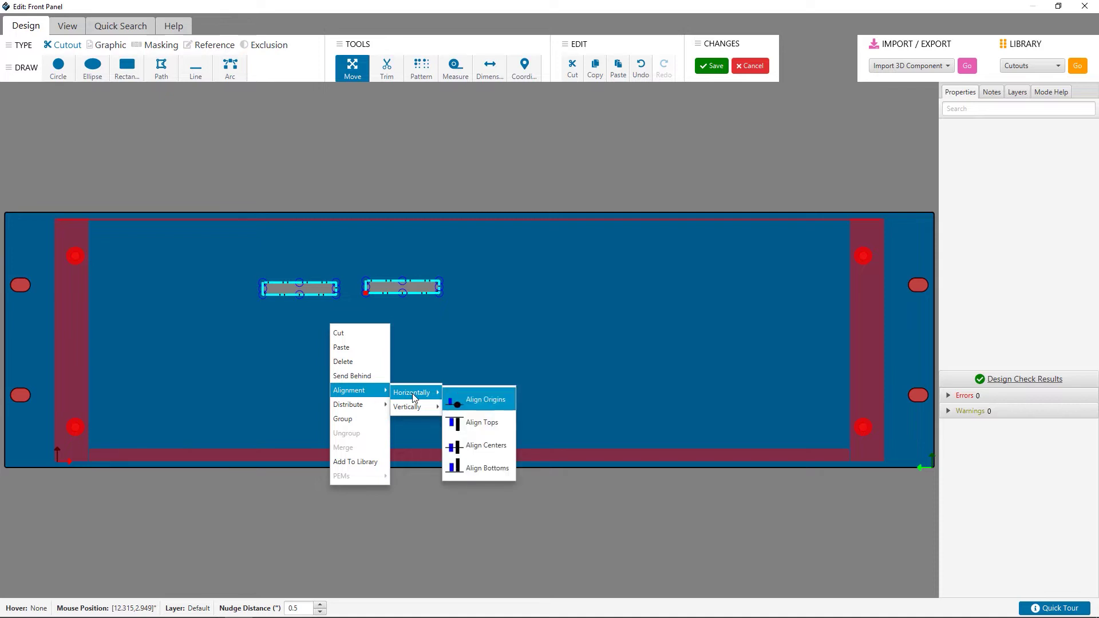
left_click(472, 399)
left_click(397, 324)
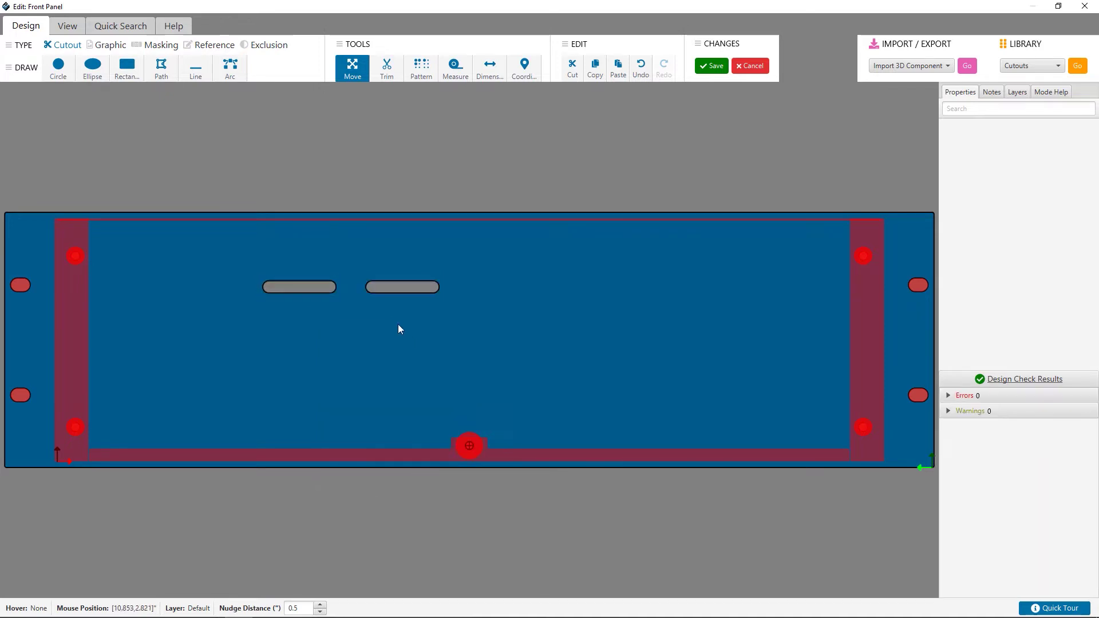
Set the width of the right-hand slot to 0.75 in.
left_click(399, 289)
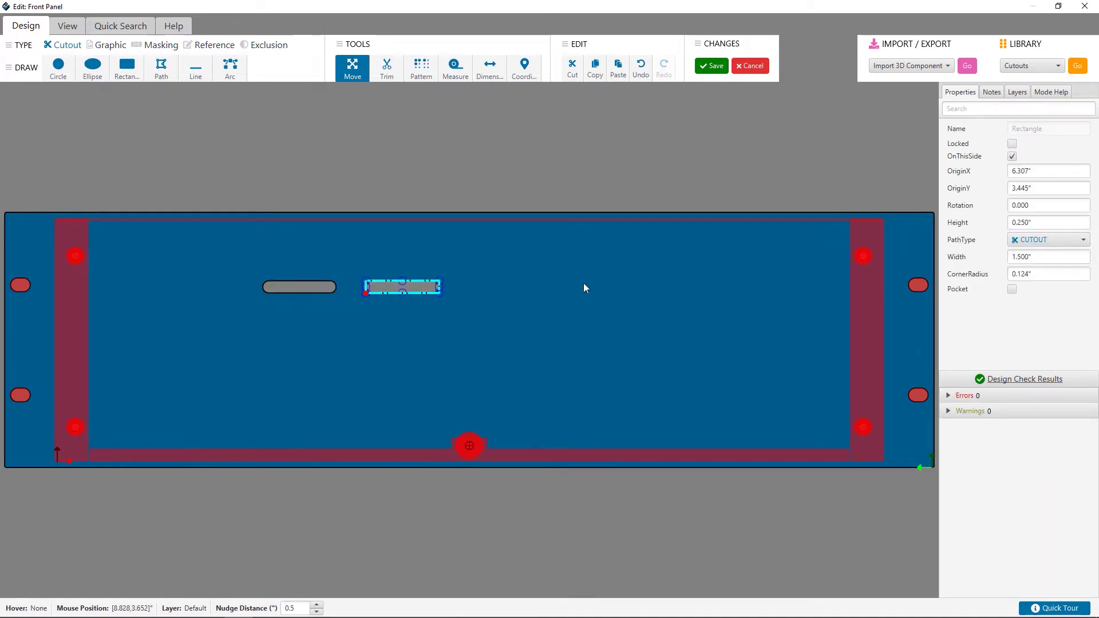
left_click(1035, 256)
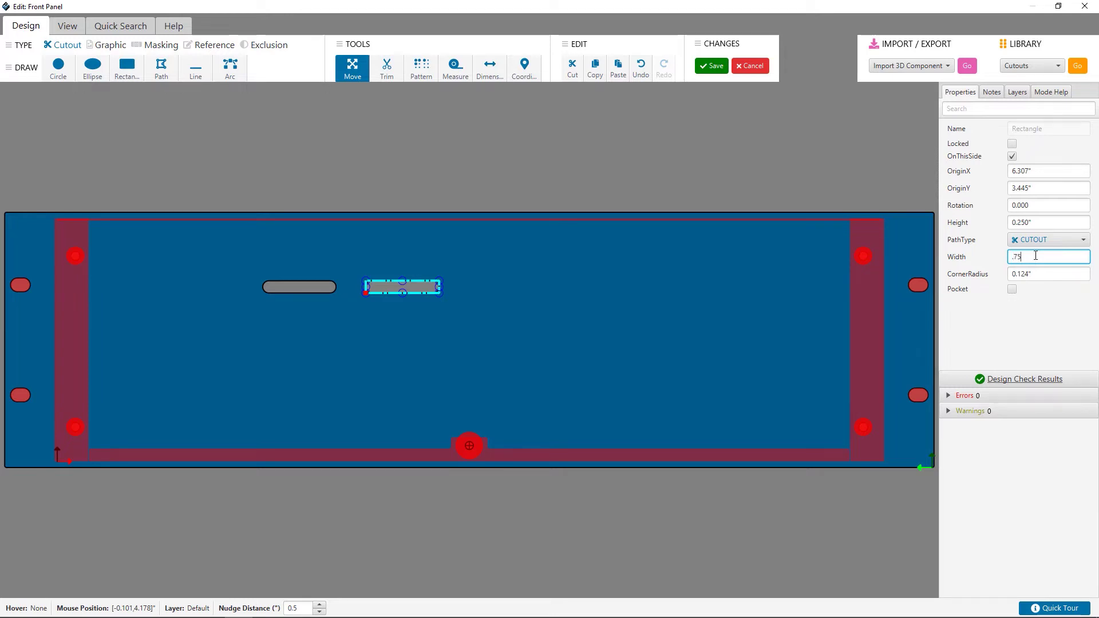
key("Return")
Use the Measure tool to set the gap between the short and long slots to -.25, and group the pair.
key("m")
scroll(362, 289, "up", 2)
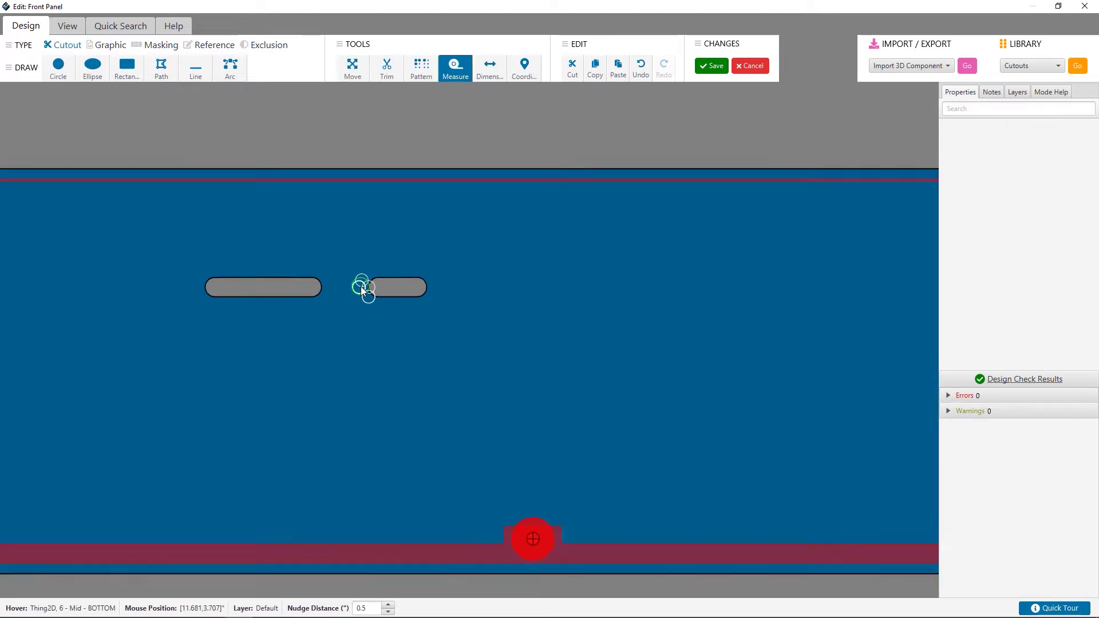
left_click(362, 289)
scroll(304, 292, "up", 2)
left_click(287, 287)
type("-.25")
key("Return")
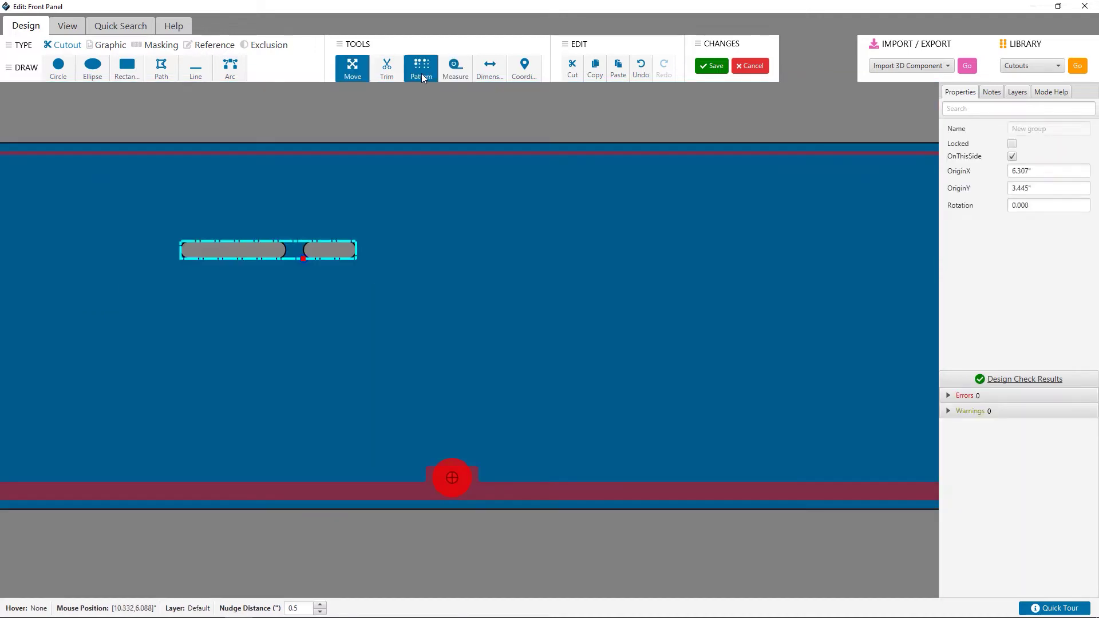
Repeat the grouped slot pair in a linear pattern with angle 0, spacing 2.75 in and quantity 4, and move the array left.
left_click(423, 78)
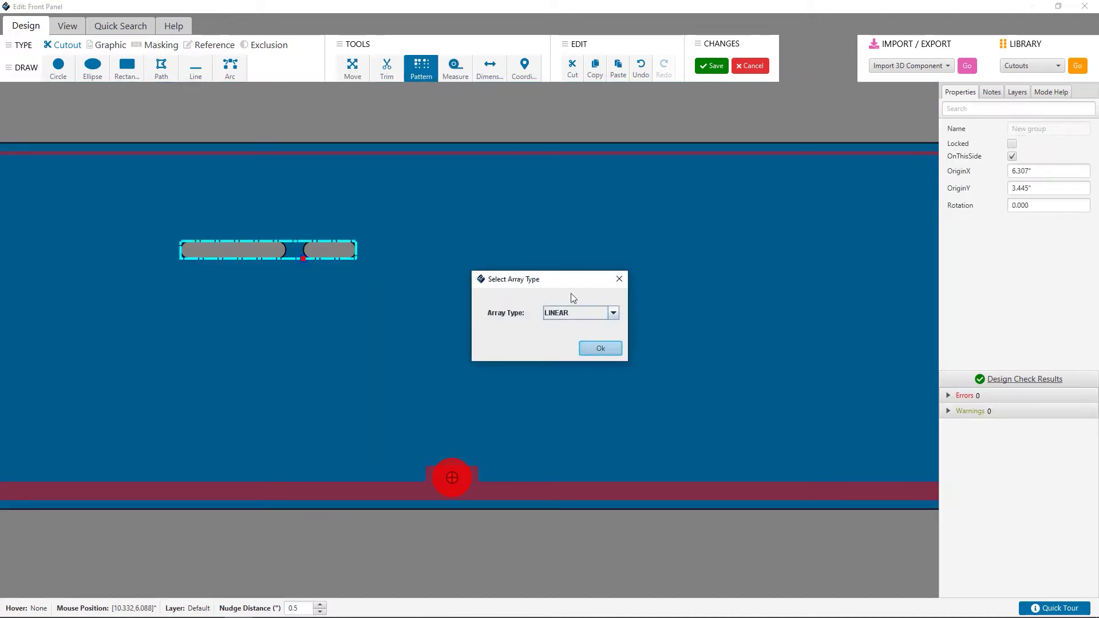
left_click(600, 350)
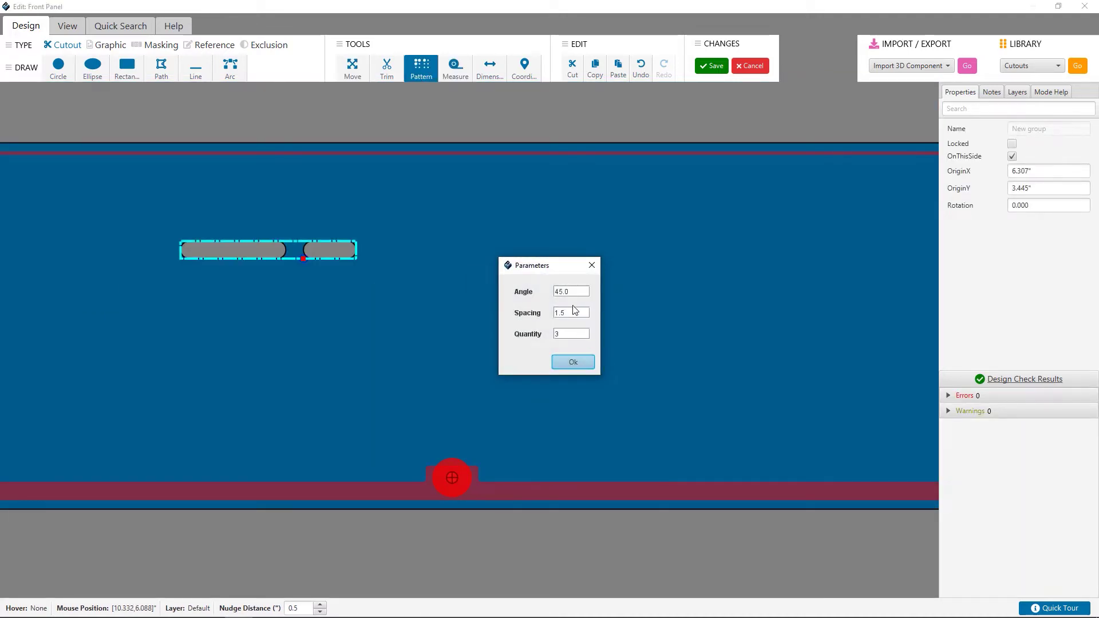
left_click_drag(578, 317, 549, 316)
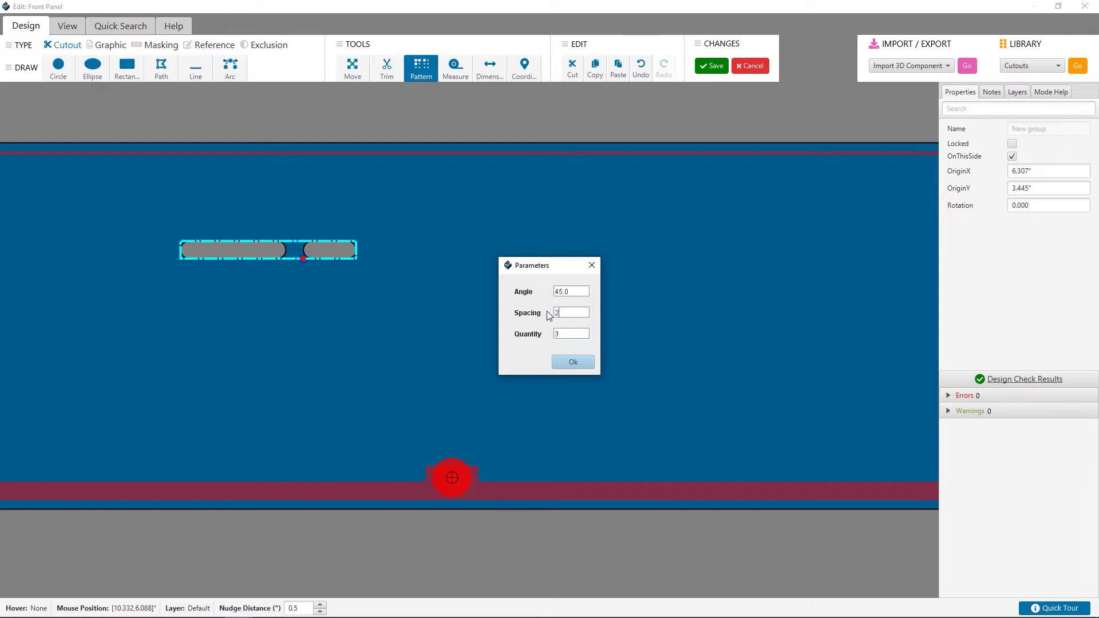
type("2.75")
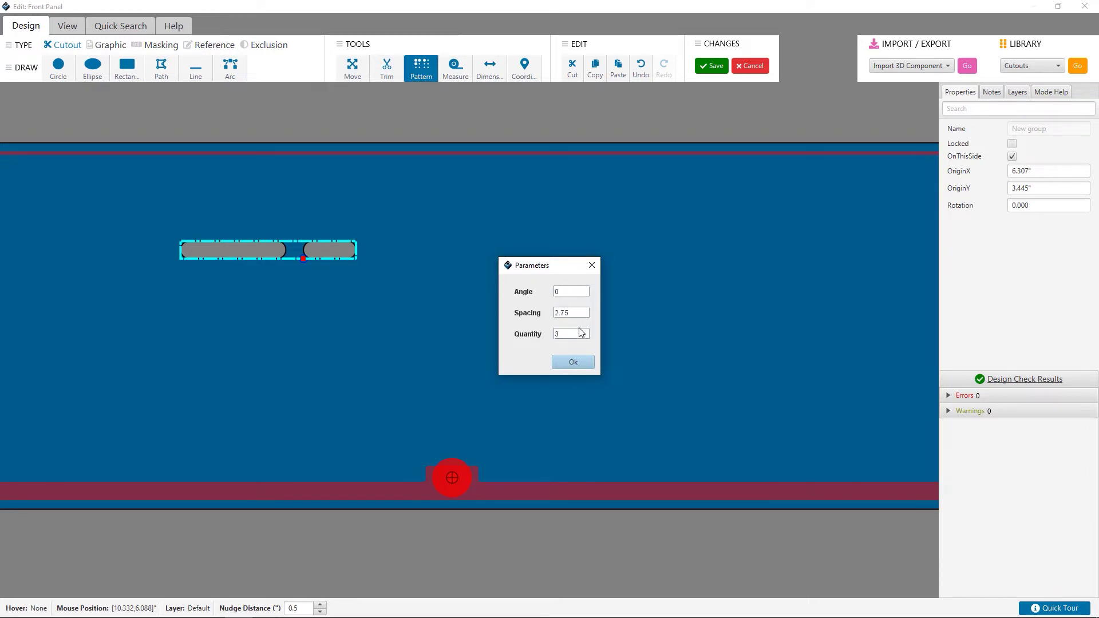
left_click(574, 362)
scroll(538, 252, "up", 1)
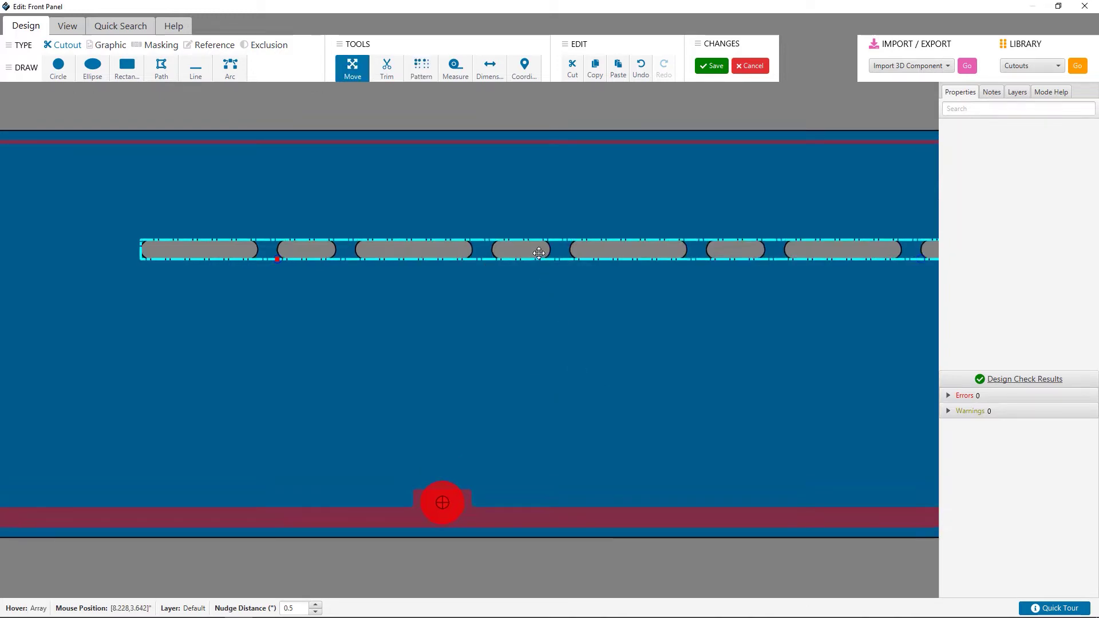
scroll(538, 252, "down", 2)
left_click(465, 249)
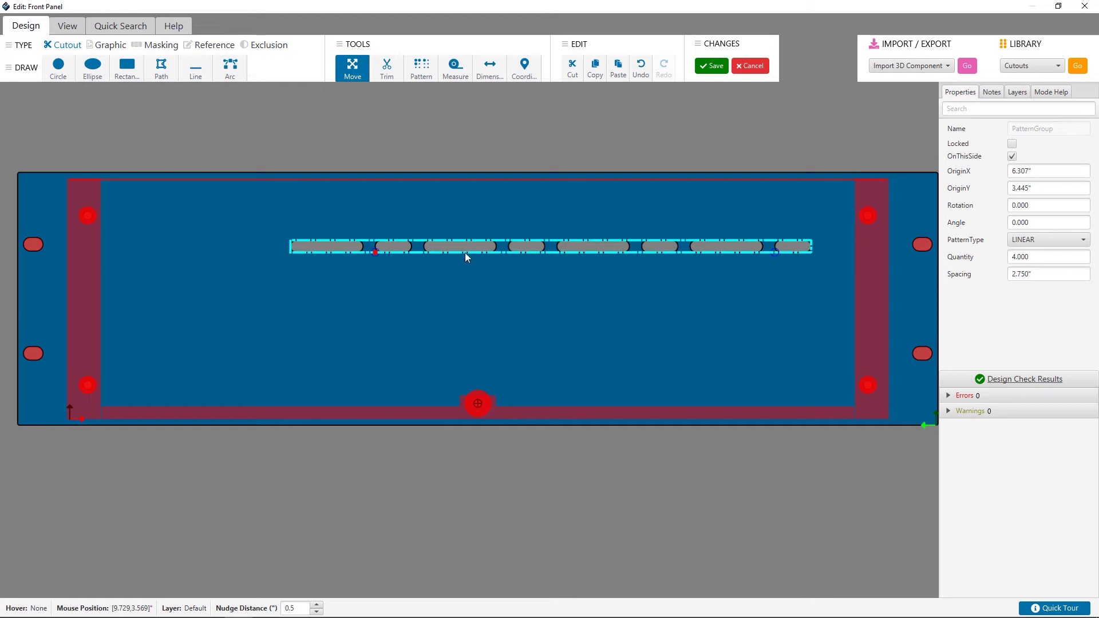
left_click_drag(464, 252, 333, 288)
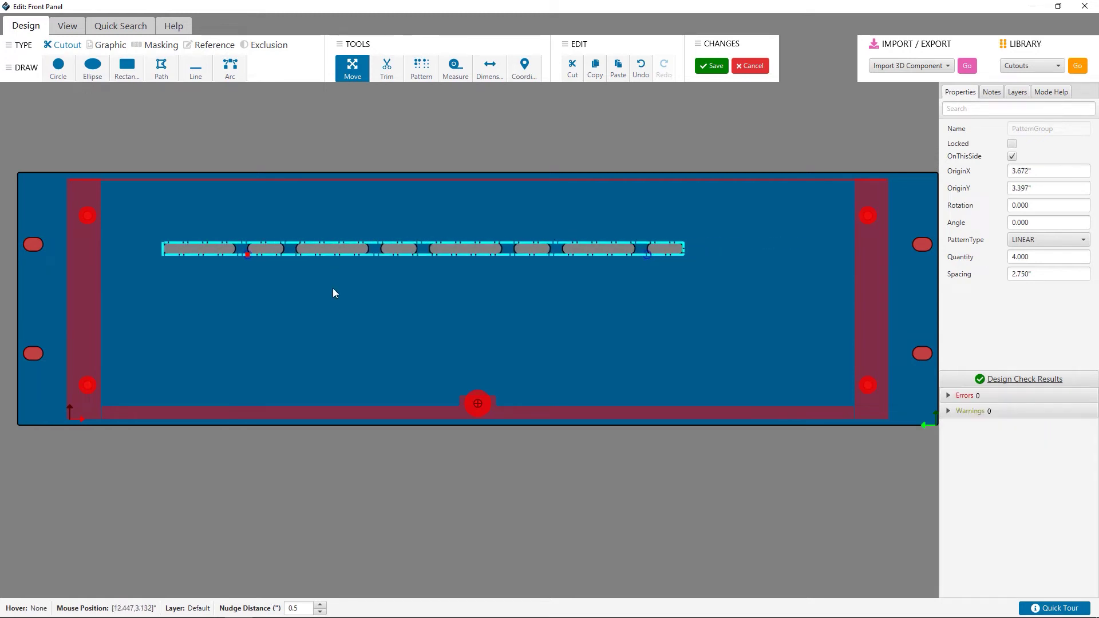
Copy the slot row and paste three more rows below it, shifting every second row right for a staggered layout.
left_click(312, 251)
left_click(298, 279)
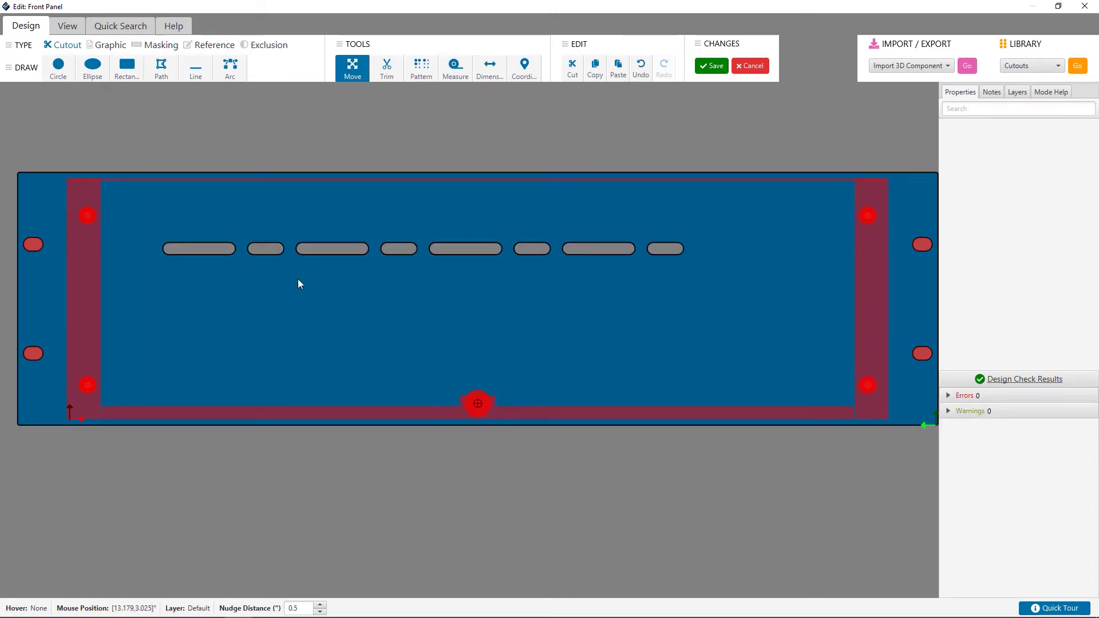
right_click(297, 279)
left_click(309, 302)
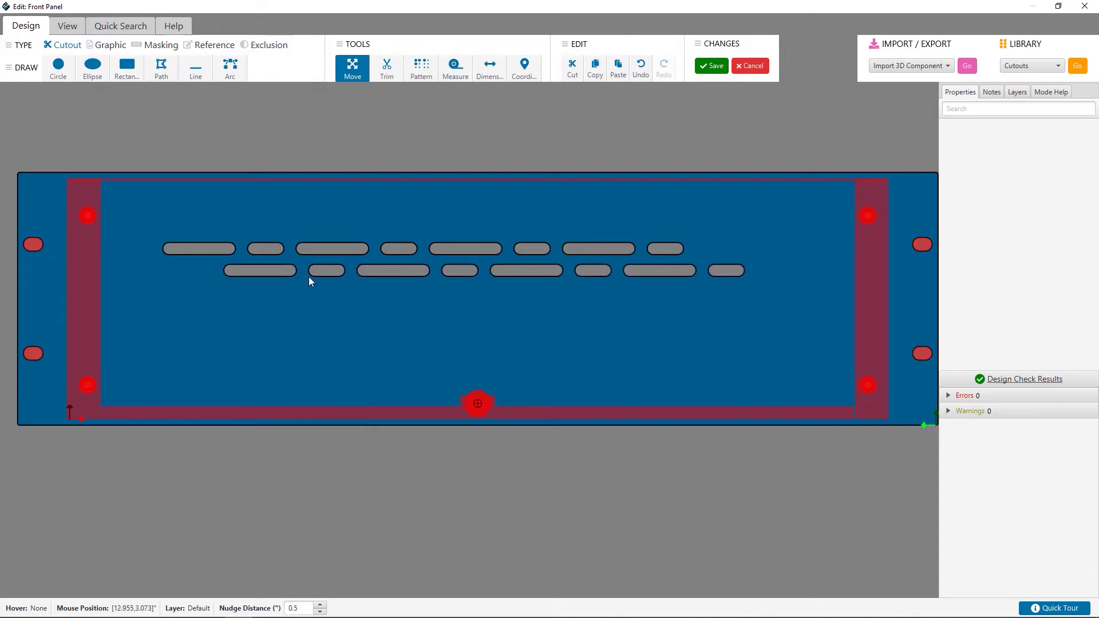
left_click(312, 280)
left_click(246, 308)
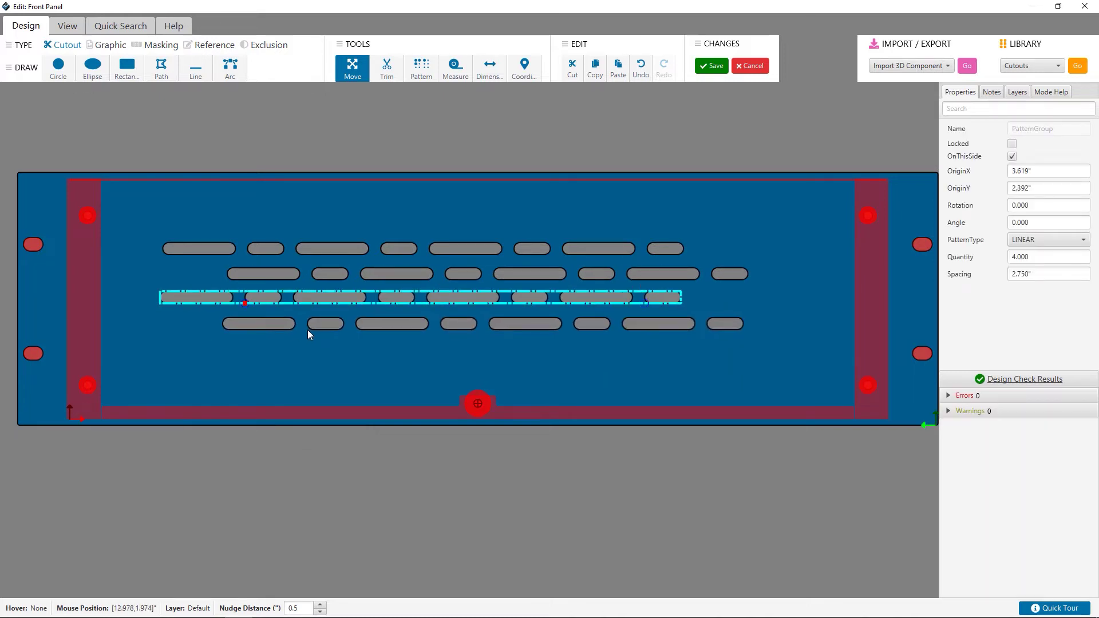
left_click(307, 330)
Select all four slot rows and distribute them vertically by their origins.
left_click_drag(140, 218, 772, 367)
right_click(182, 371)
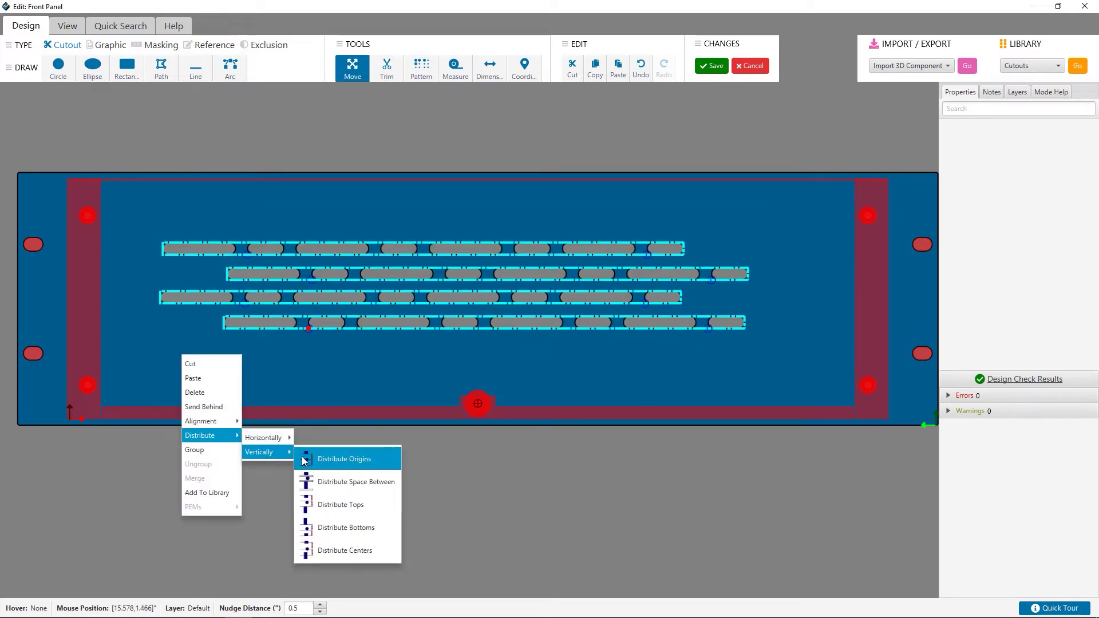
left_click(327, 459)
left_click(218, 370)
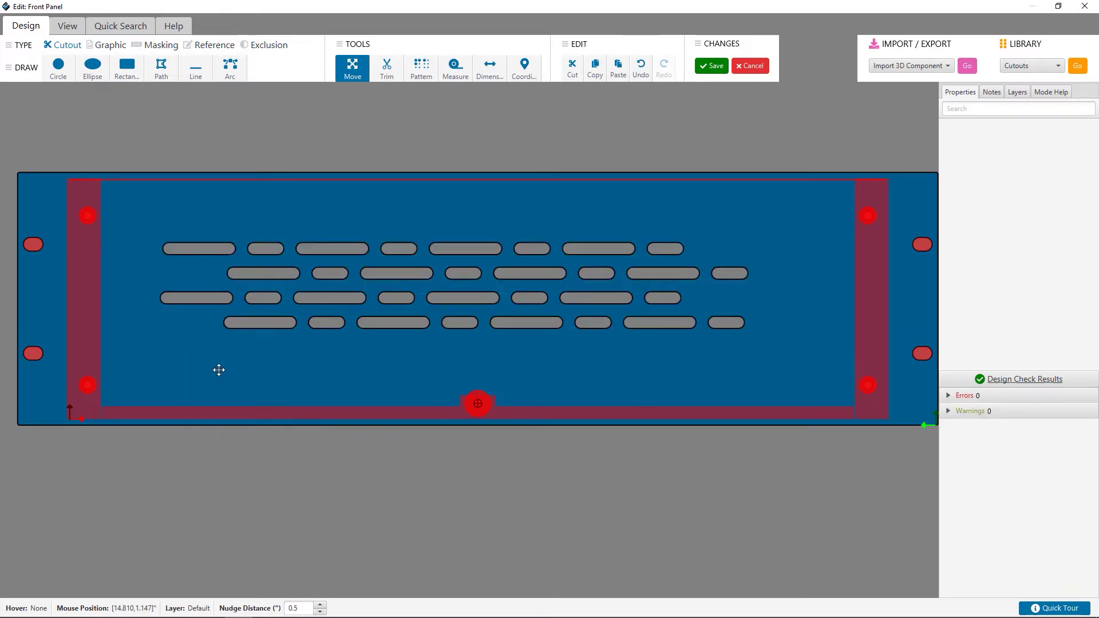
Ungroup each of the four patterned rows into separate long-and-short slot pairs.
right_click(190, 250)
left_click(204, 363)
right_click(253, 274)
left_click(266, 385)
right_click(273, 293)
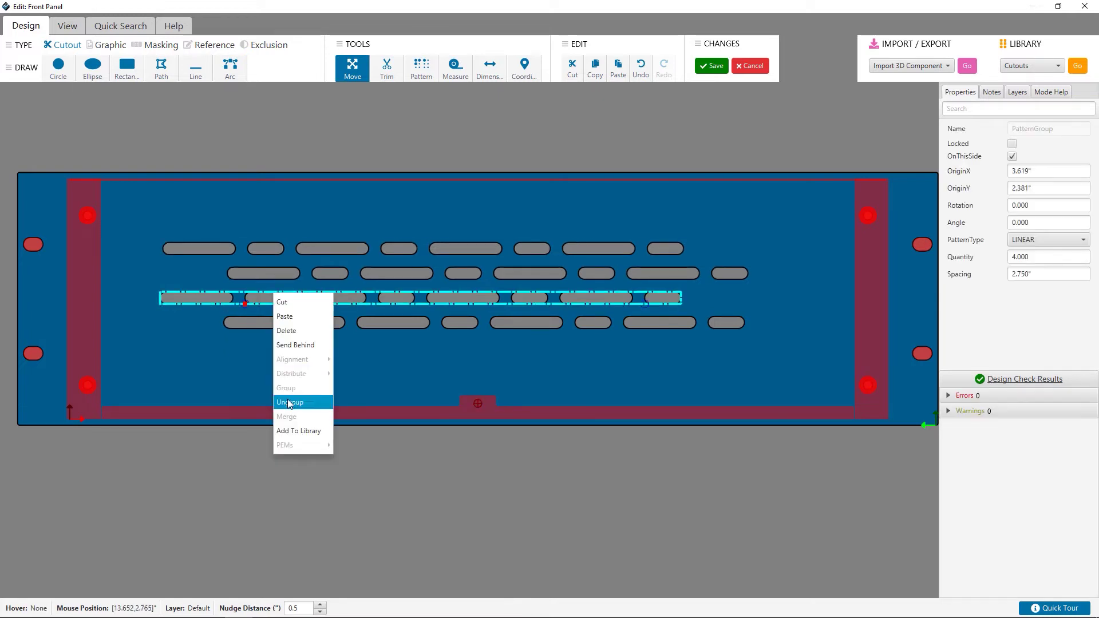
left_click(287, 400)
right_click(278, 322)
left_click(289, 429)
Ungroup the leftmost pair in rows one and three and the rightmost pair in rows two and four.
right_click(224, 250)
left_click(241, 361)
right_click(212, 296)
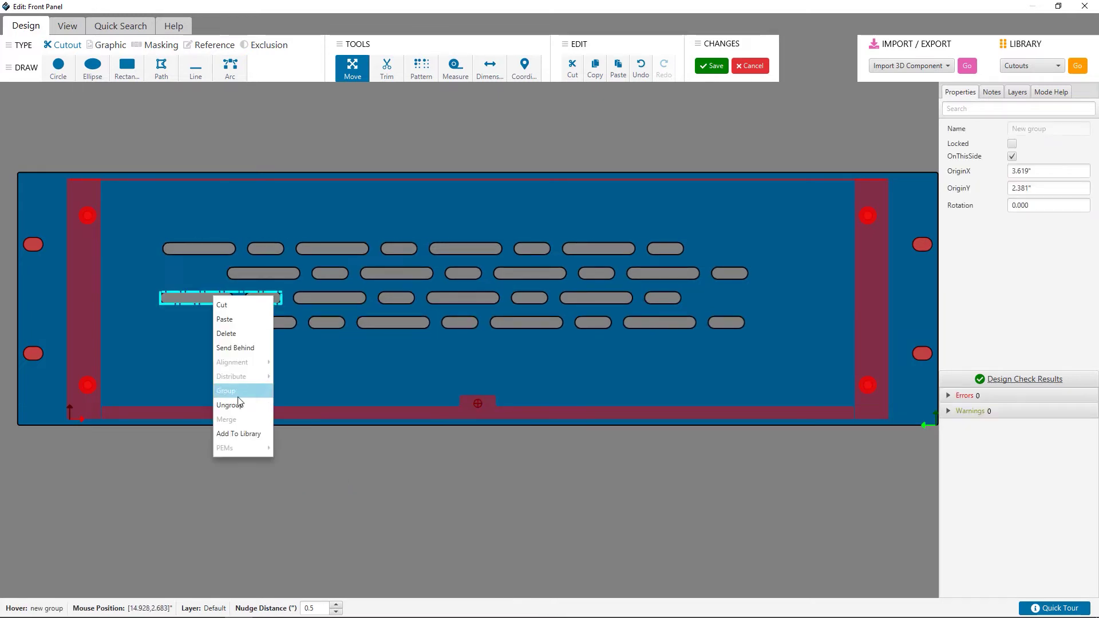
left_click(239, 405)
right_click(654, 275)
left_click(666, 385)
right_click(661, 327)
left_click(677, 436)
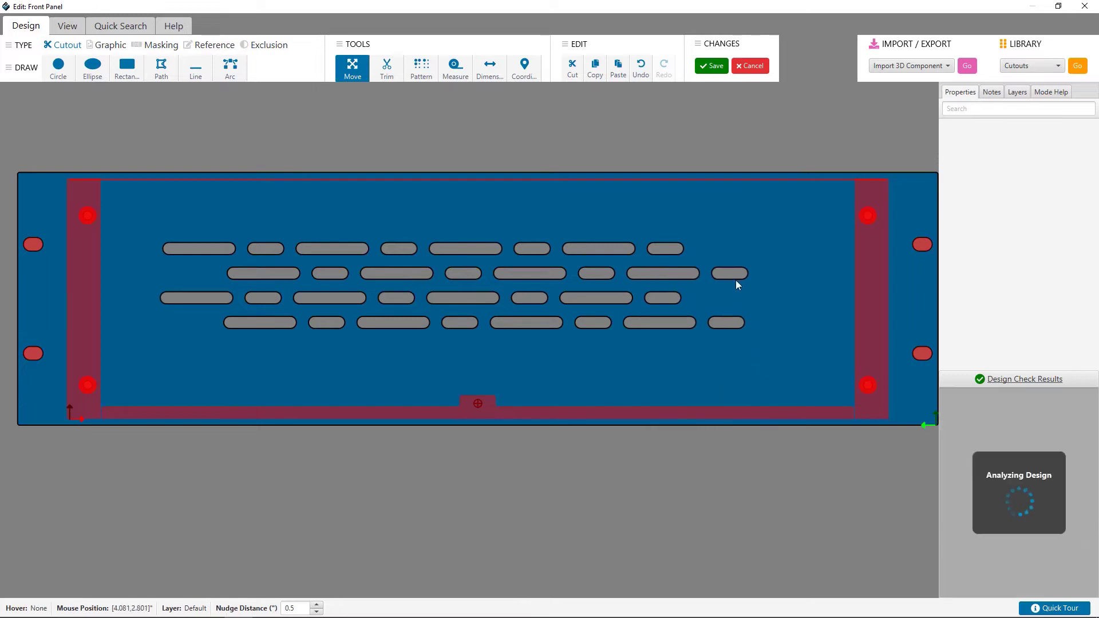
Delete the outermost short slots at the right of rows two and four and the long slots at the left of rows one and three.
left_click_drag(752, 251, 710, 338)
key("Delete")
left_click_drag(128, 218, 211, 332)
key("Delete")
Select all remaining slots in the staggered pattern and combine them into one group.
left_click_drag(194, 222, 747, 370)
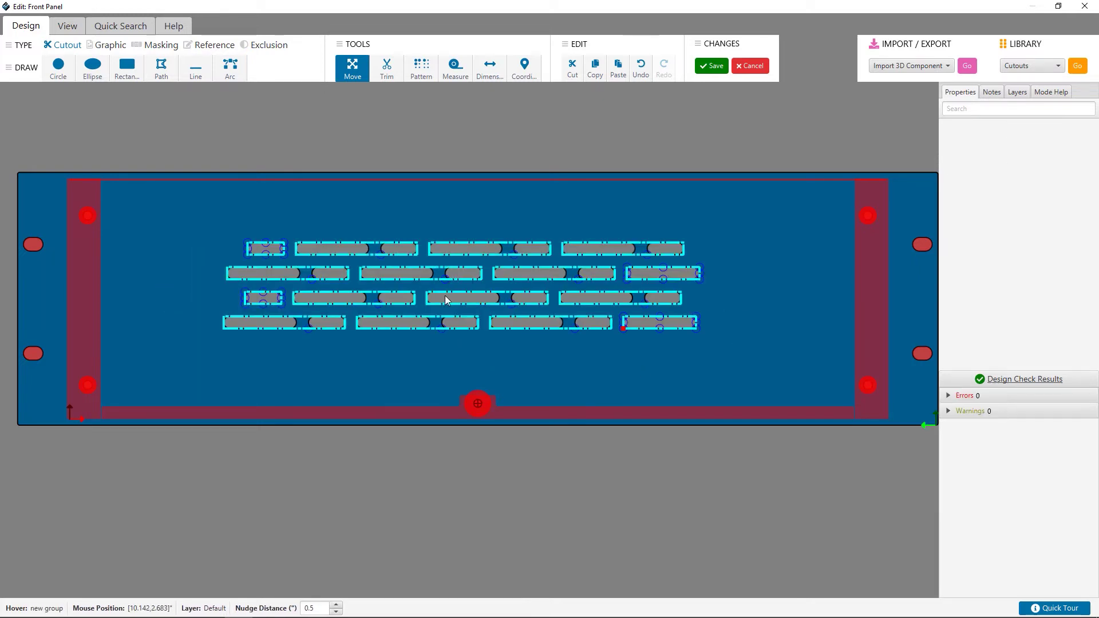
right_click(444, 295)
left_click(464, 393)
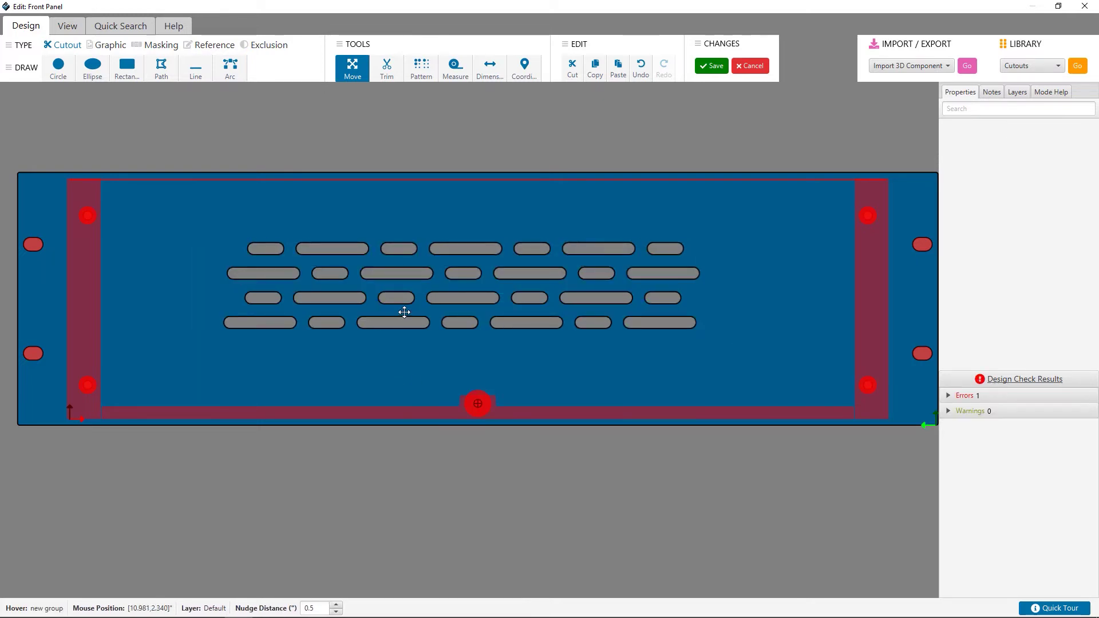
Add the grouped staggered pattern to the personal library and move the group to the panel's upper-left area.
right_click(405, 315)
left_click(429, 451)
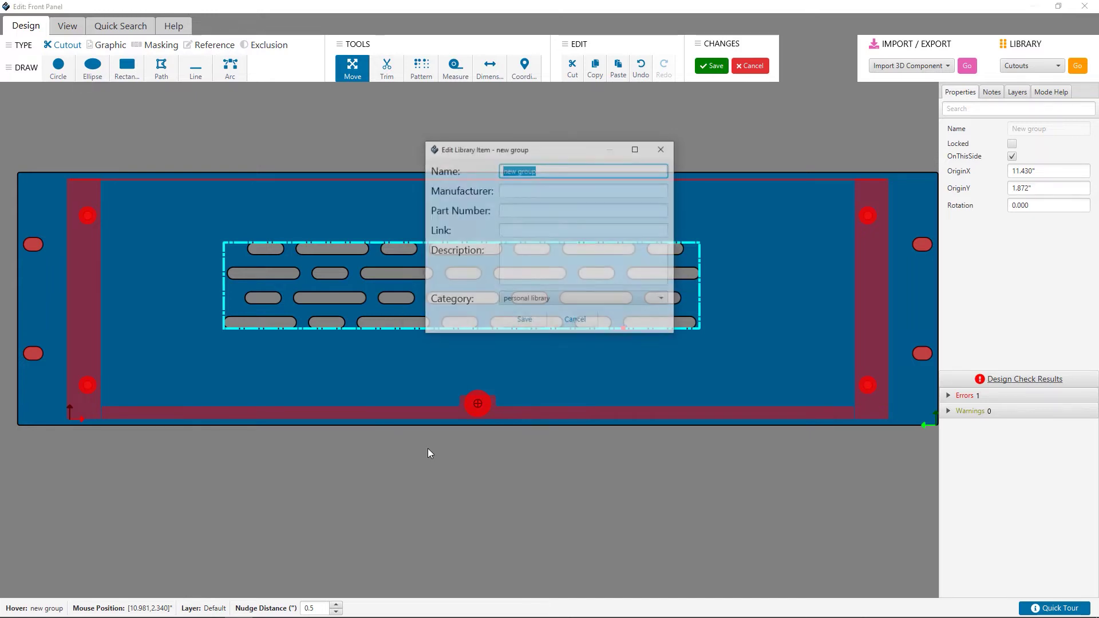
left_click(524, 321)
left_click_drag(375, 342, 265, 309)
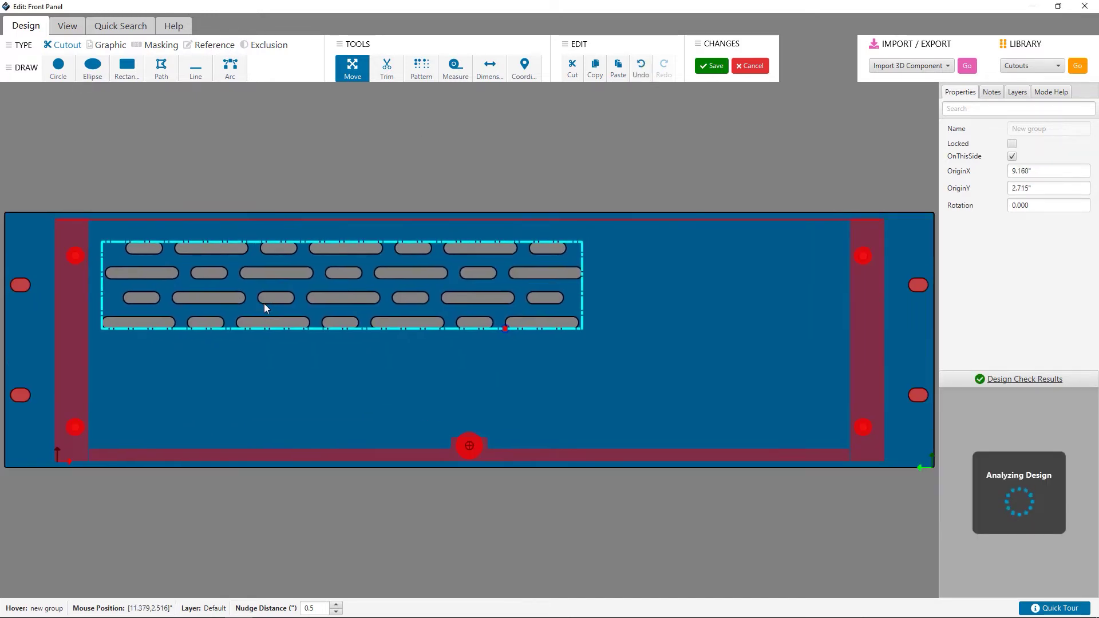
Find "sick pattern!" in the library, place a copy in the panel's lower-right area, and save the face changes.
left_click(232, 153)
left_click(100, 28)
left_click(81, 65)
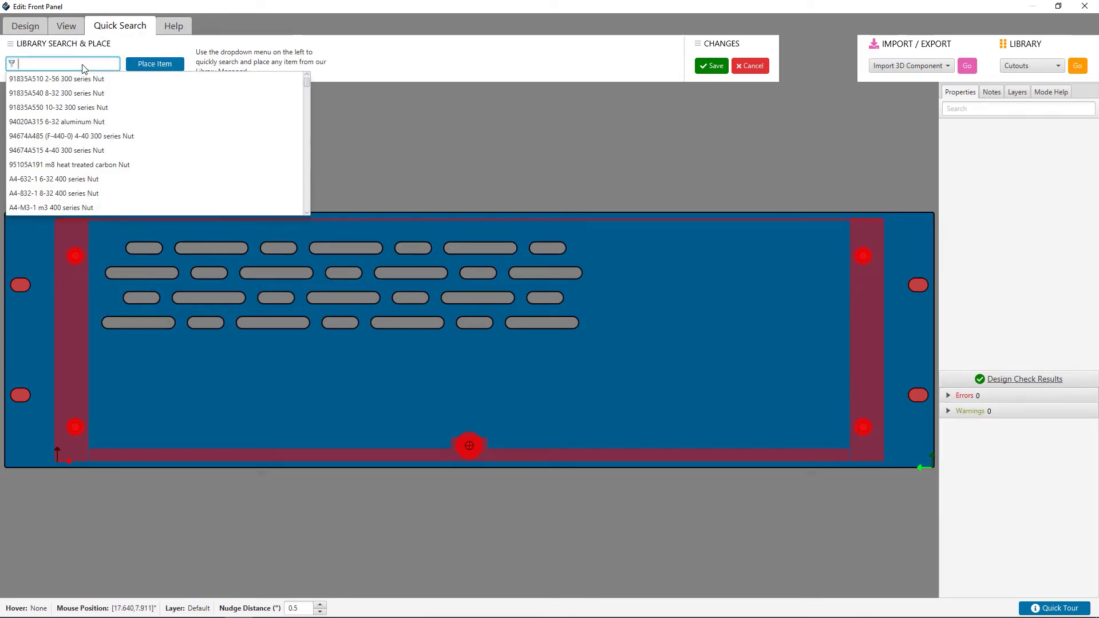
type("sick")
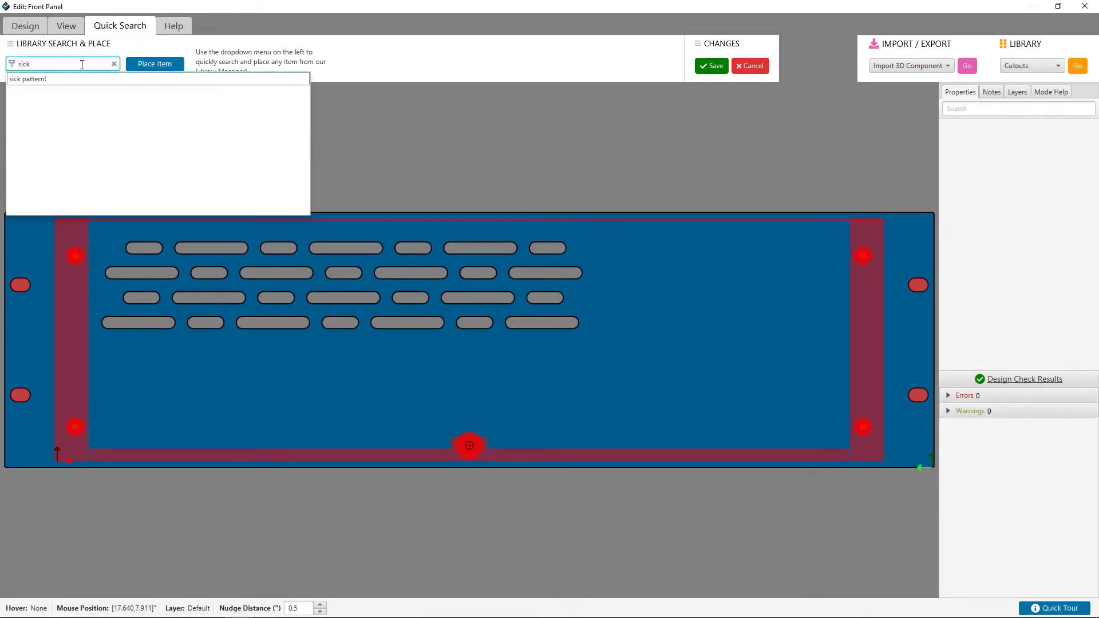
left_click(29, 79)
left_click(154, 65)
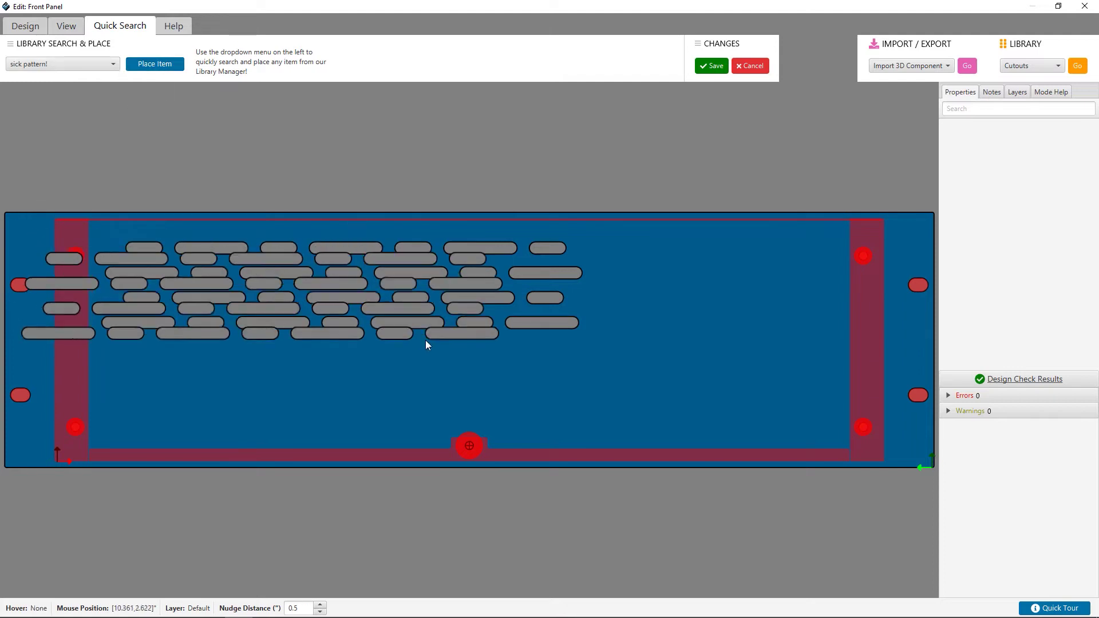
left_click(774, 430)
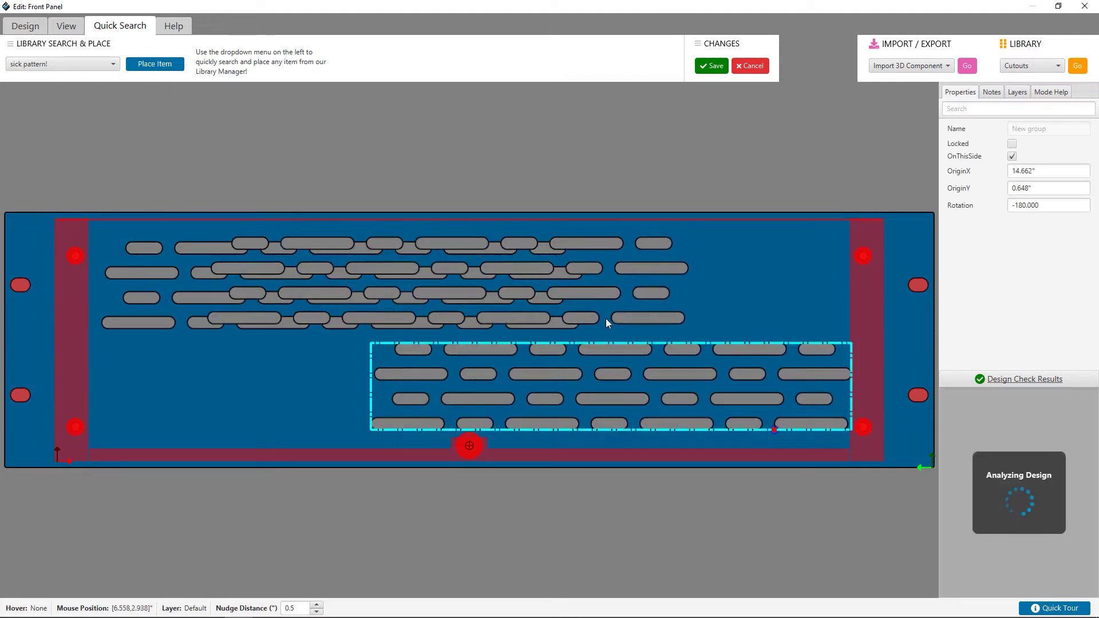
key("Escape")
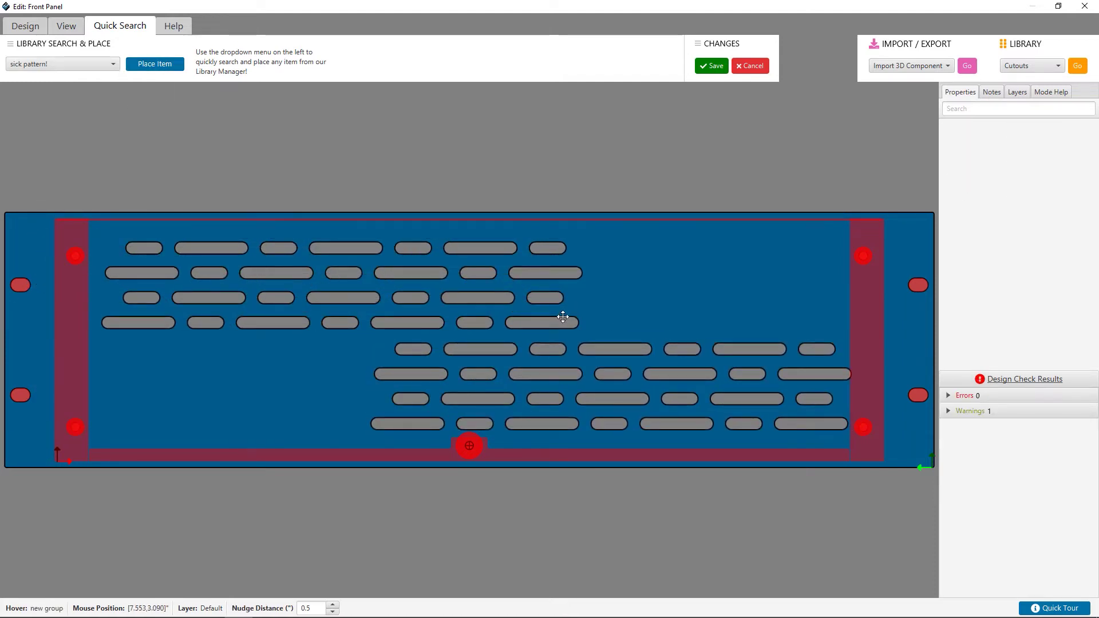
left_click(716, 66)
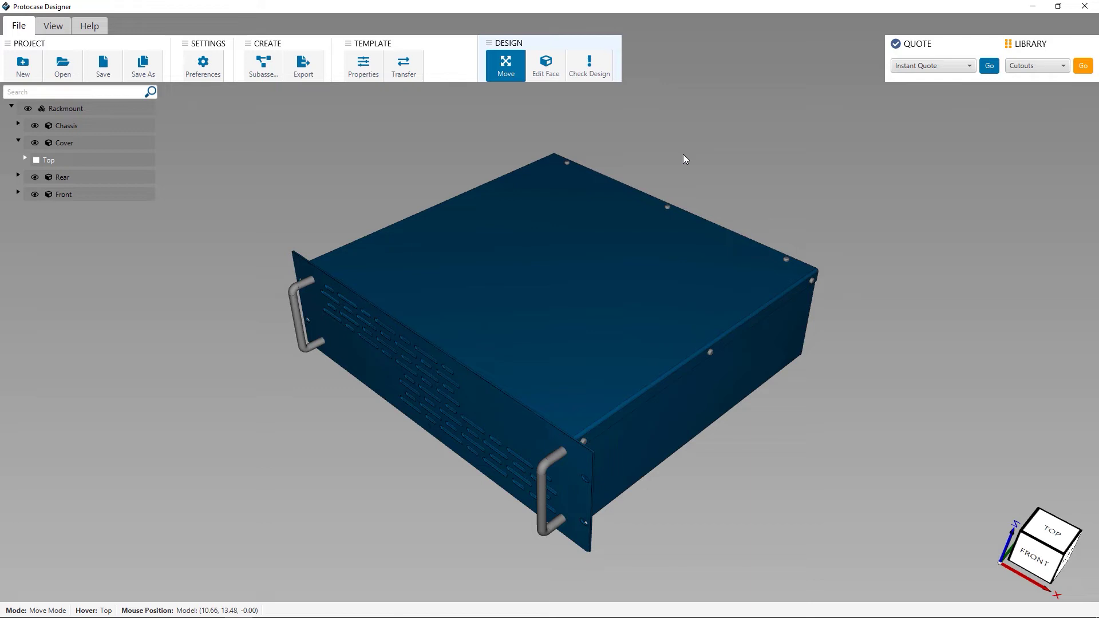
Reopen the front panel face for editing and delete both staggered slot groups.
left_click(546, 65)
left_click(478, 413)
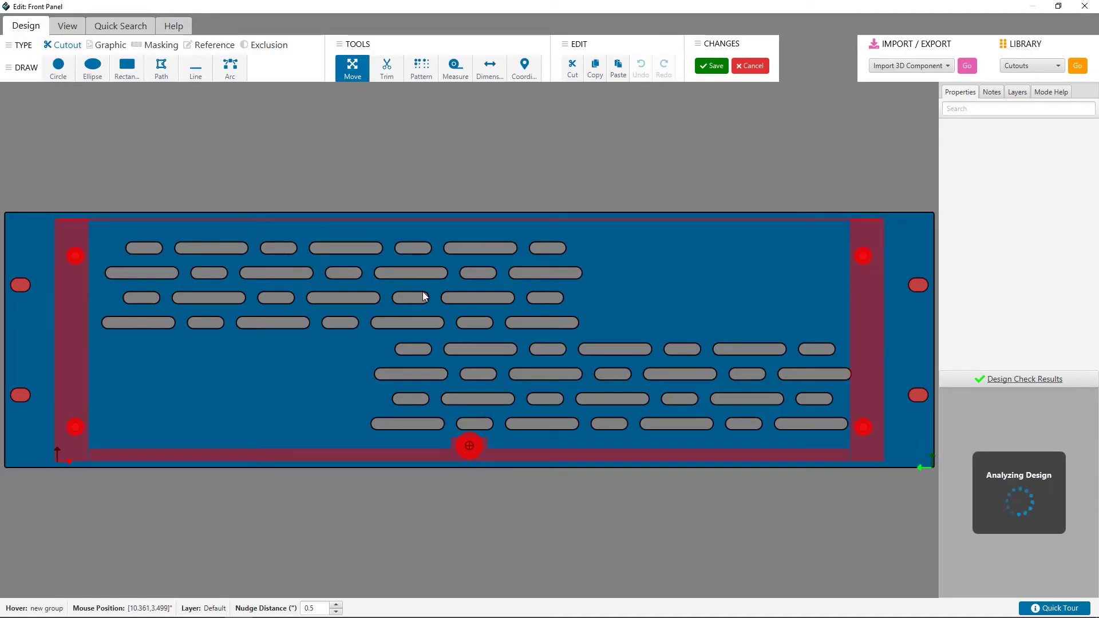
key("Delete")
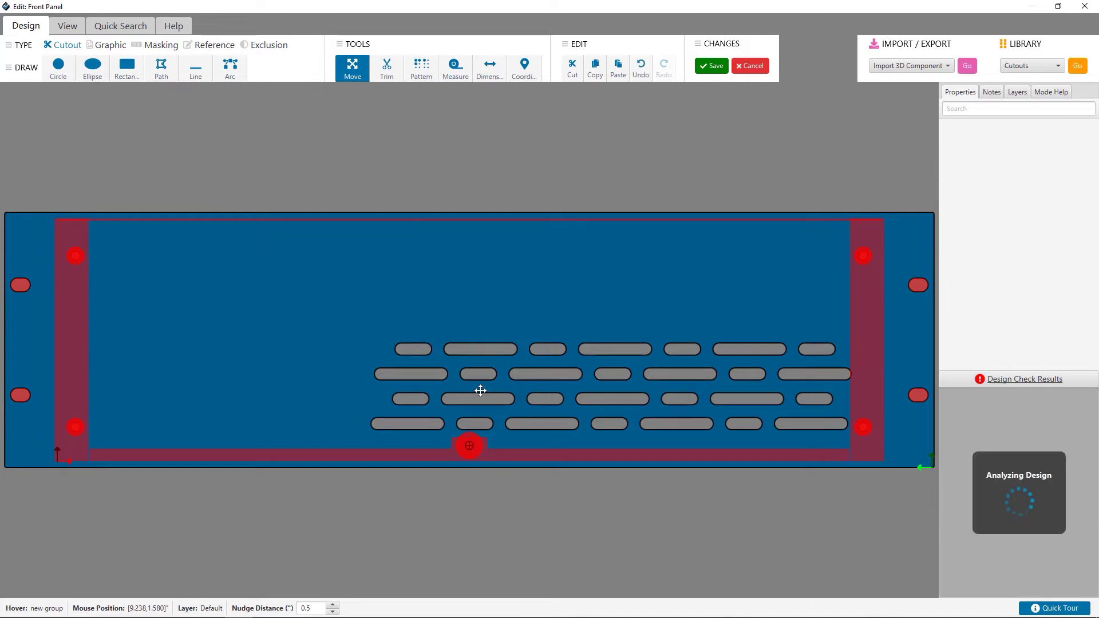
left_click(480, 390)
key("Delete")
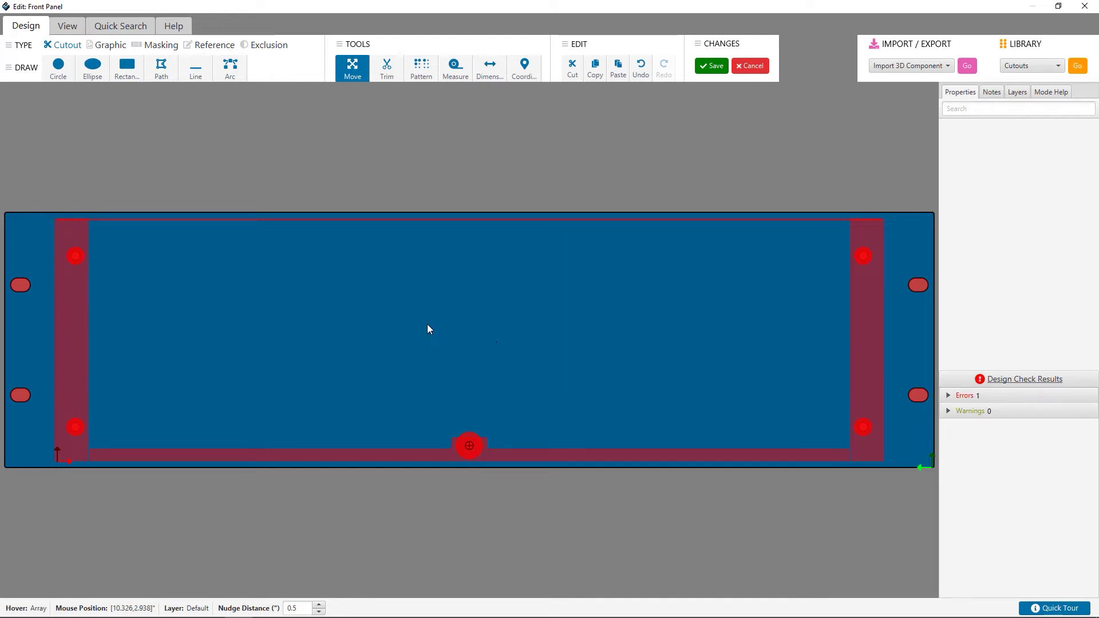
Draw a rectangular cutout near the panel's centre-left and set it to 0.125" high and 0.25" wide.
left_click(128, 71)
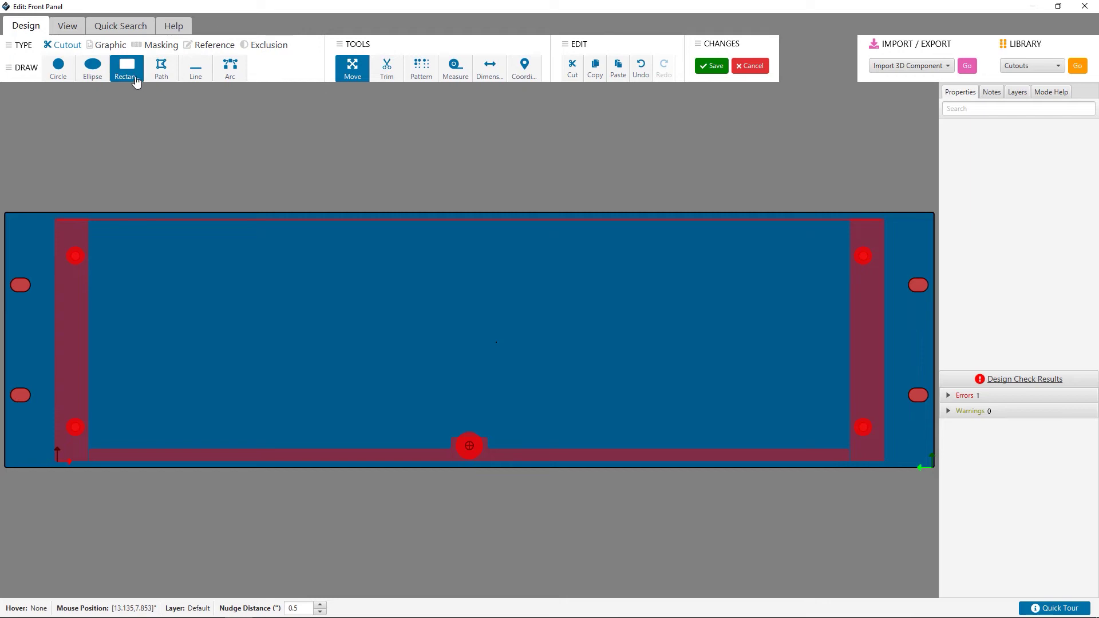
left_click_drag(332, 317, 359, 325)
left_click(343, 324)
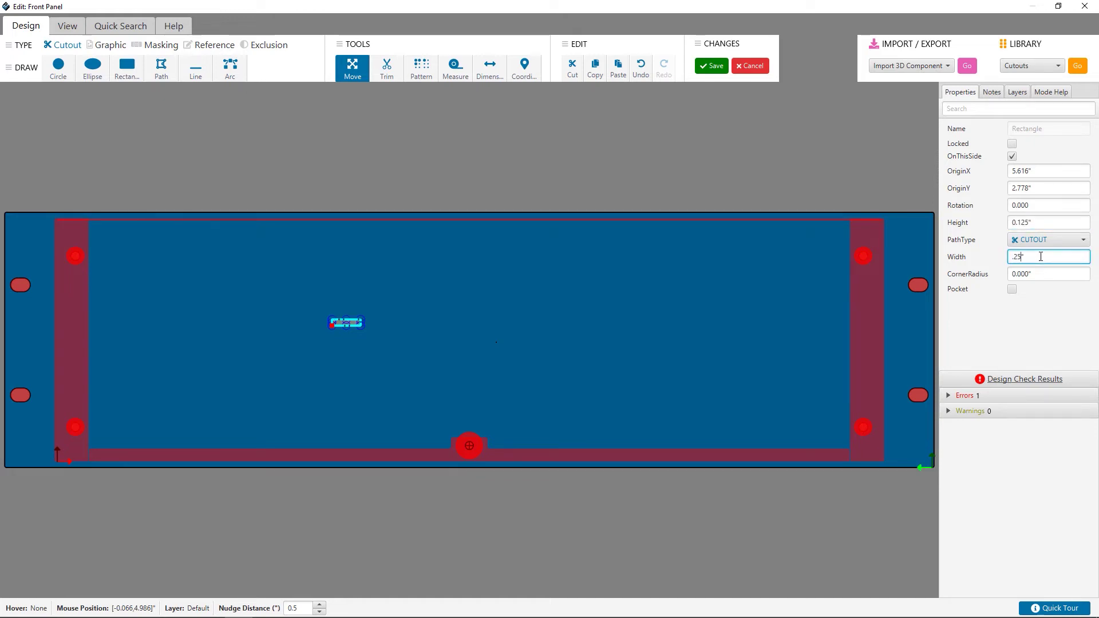
key("Return")
left_click(363, 376)
Copy the small rectangle and paste four copies around it: upper left, upper right, lower right and lower left.
scroll(326, 333, "up", 3)
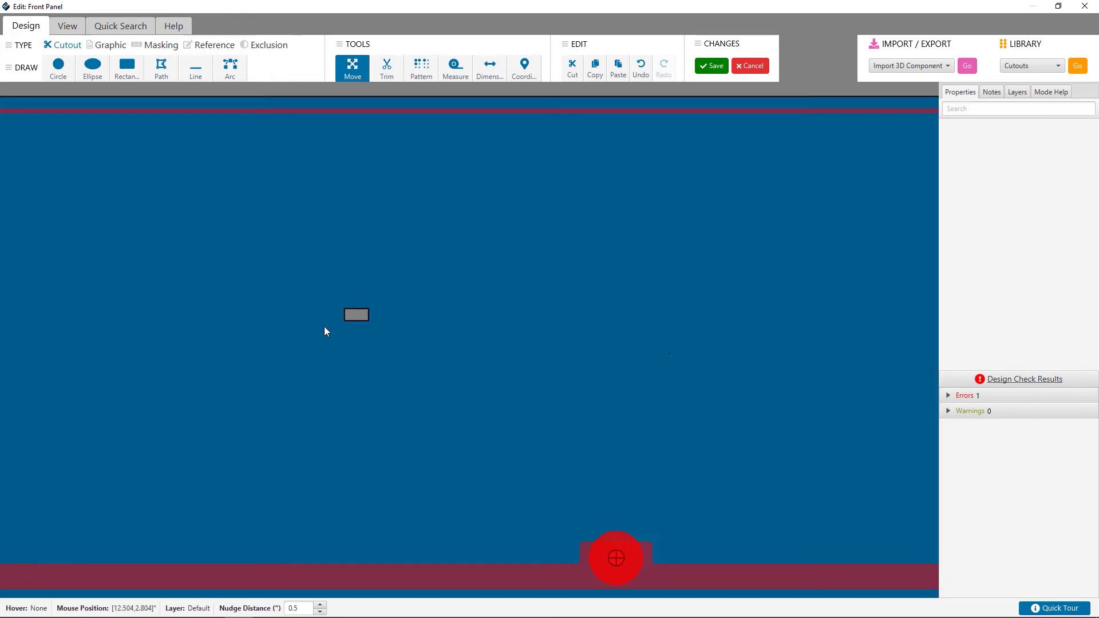
scroll(325, 327, "up", 3)
left_click(381, 314)
left_click(476, 273)
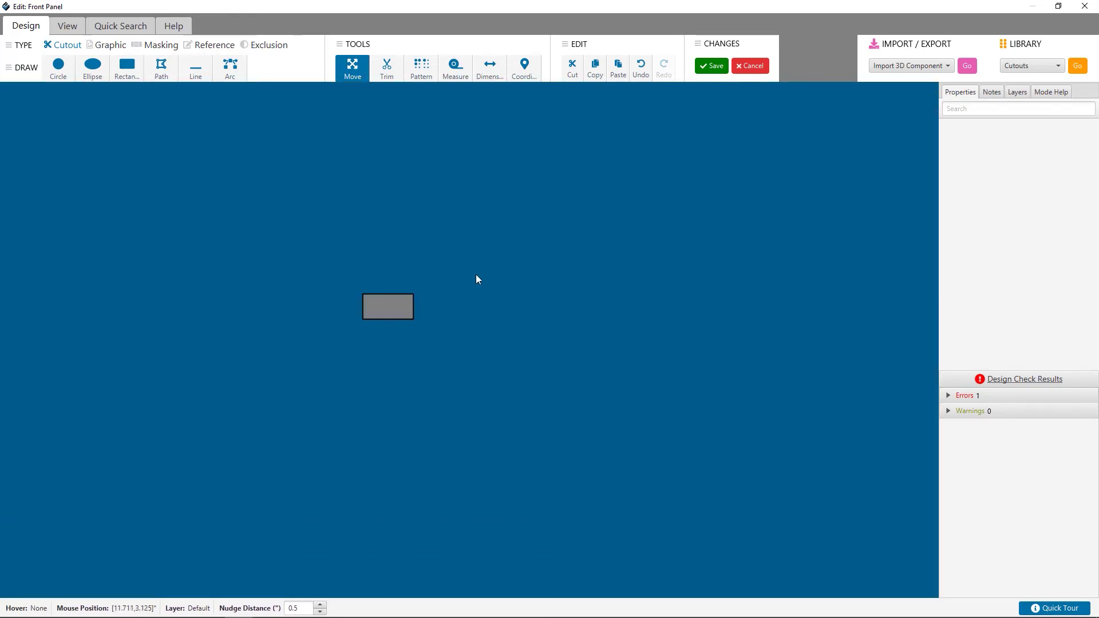
right_click(479, 276)
left_click(497, 309)
left_click(311, 212)
left_click(478, 231)
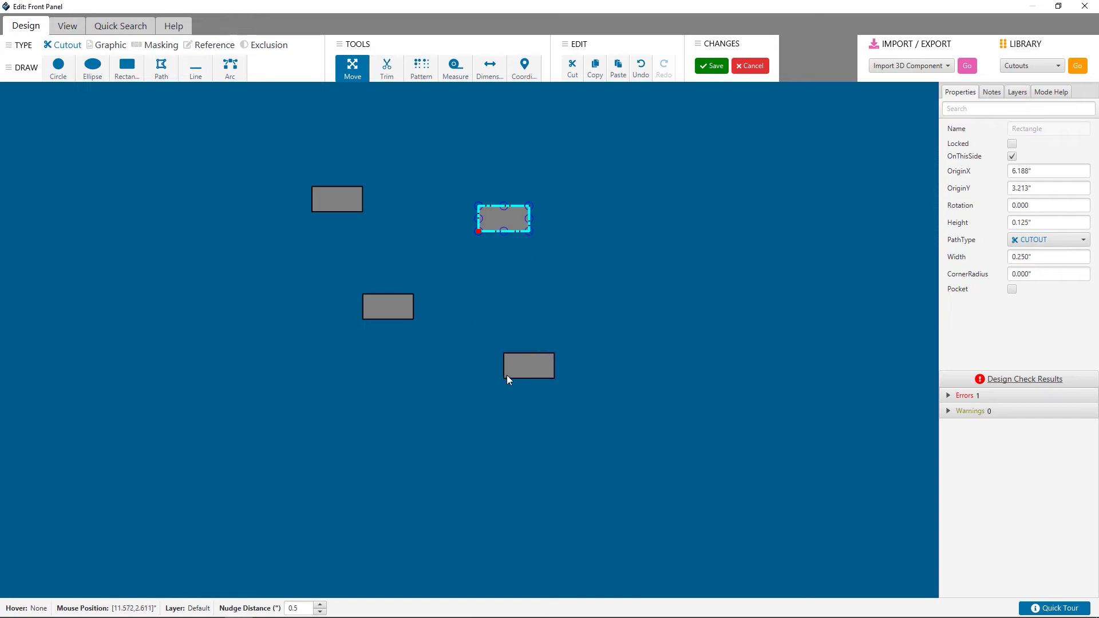
left_click(521, 354)
left_click(347, 400)
key("Escape")
Rotate the lower-left rectangle copy to 120 degrees and the lower-right copy to -120 degrees.
left_click(358, 390)
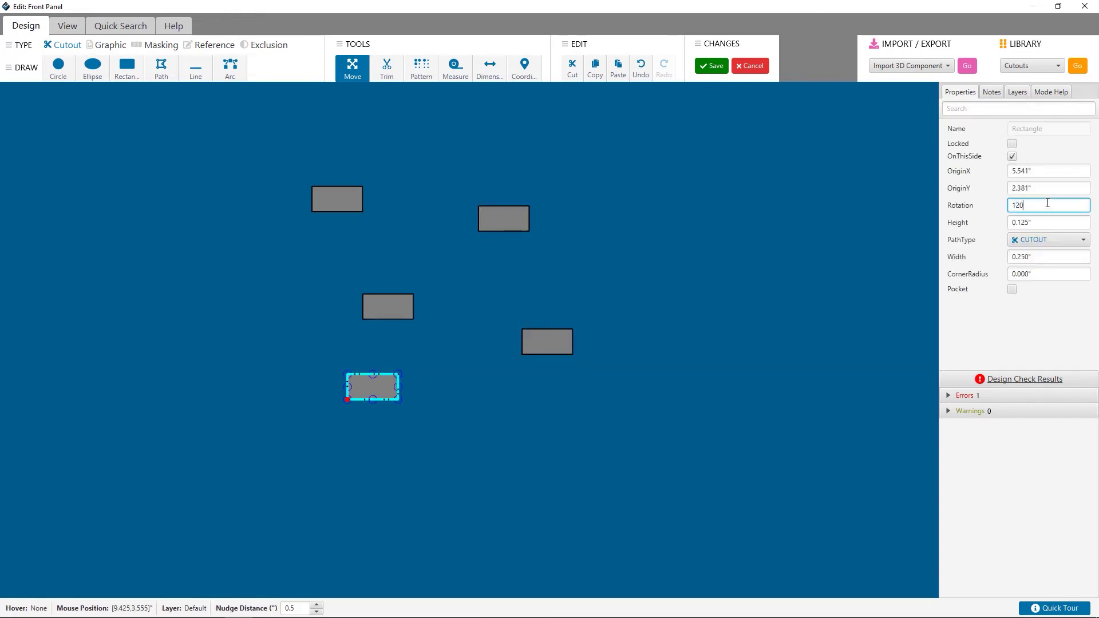
key("Return")
left_click(540, 343)
left_click(1051, 205)
type("-120")
key("Return")
Rotate the upper-right rectangle copy to 120 degrees and the upper-left copy to -120 degrees.
left_click(521, 219)
left_click(1035, 203)
type("12")
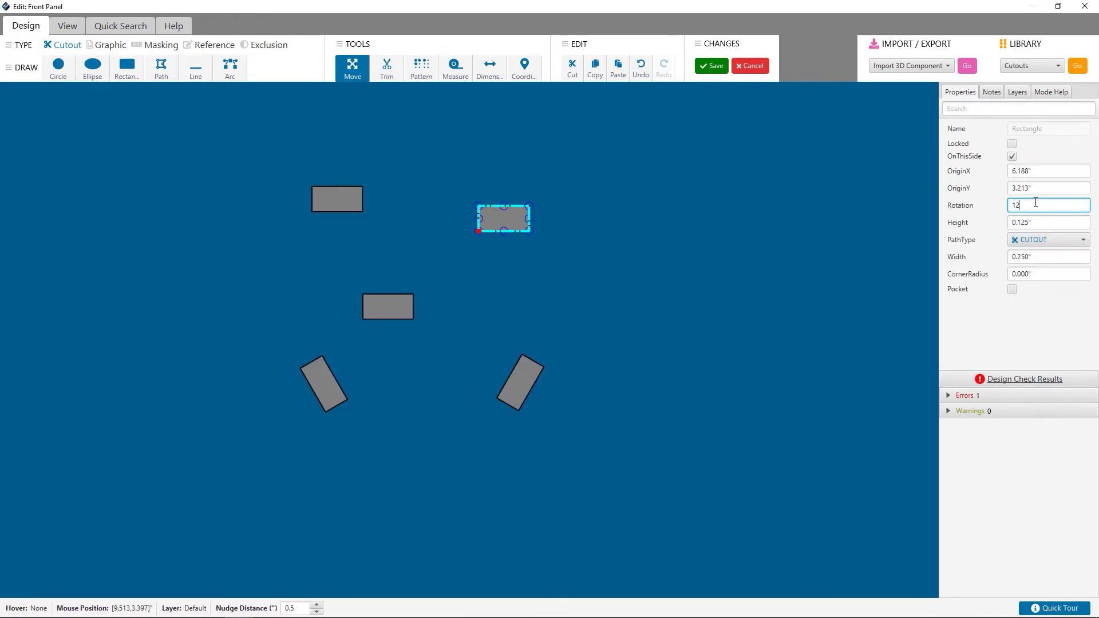
type("0")
key("Return")
left_click(341, 204)
left_click(1044, 207)
type("-120")
key("Return")
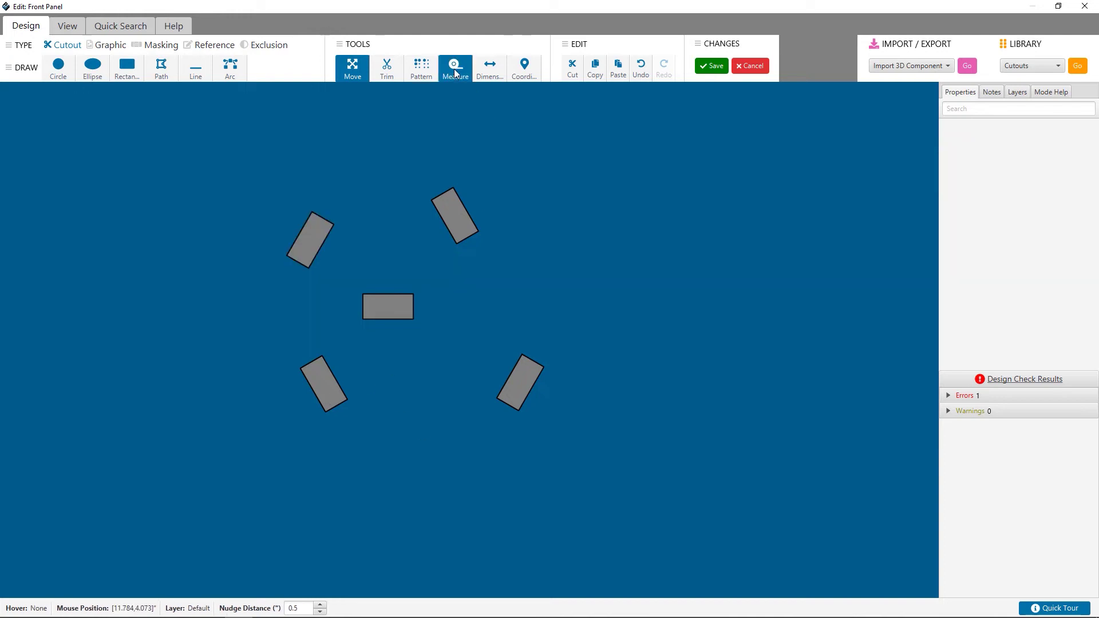
Use Measure with distance 0 to snap the lower-left rotated rectangle's bottom corner onto the horizontal rectangle's lower-left corner.
left_click(455, 71)
left_click(363, 319)
left_click(325, 411)
left_click_drag(288, 449, 247, 448)
type("0")
key("Return")
Move the horizontal rectangle slightly down and right, and re-snap the rotated rectangle to its lower-left corner with a measured distance of 0.
left_click(455, 69)
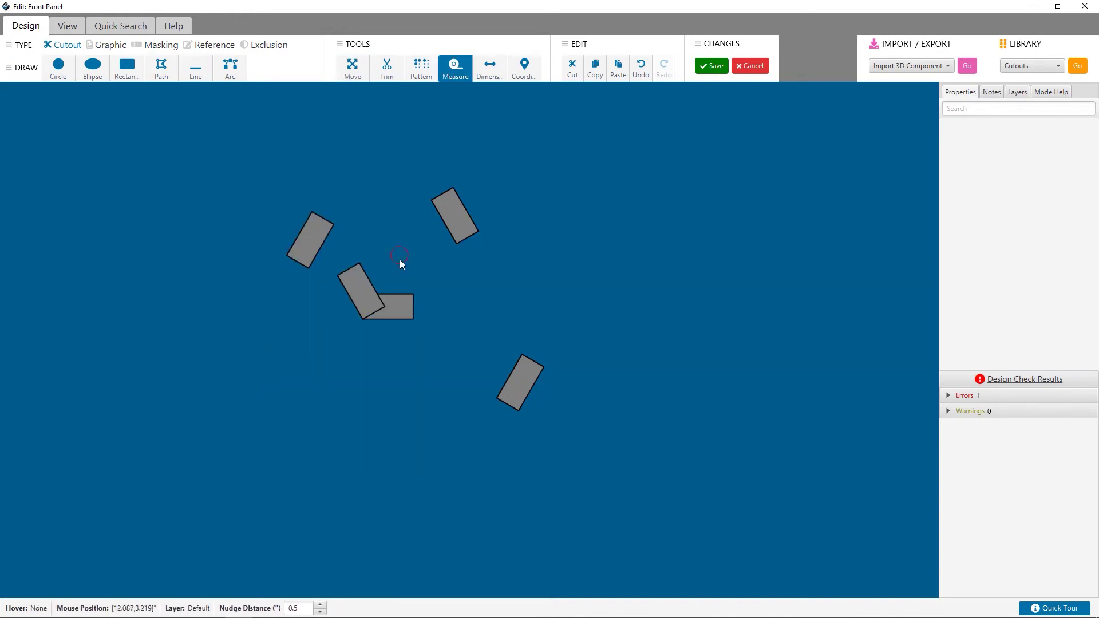
scroll(410, 315, "up", 6)
scroll(456, 362, "down", 5)
left_click(453, 74)
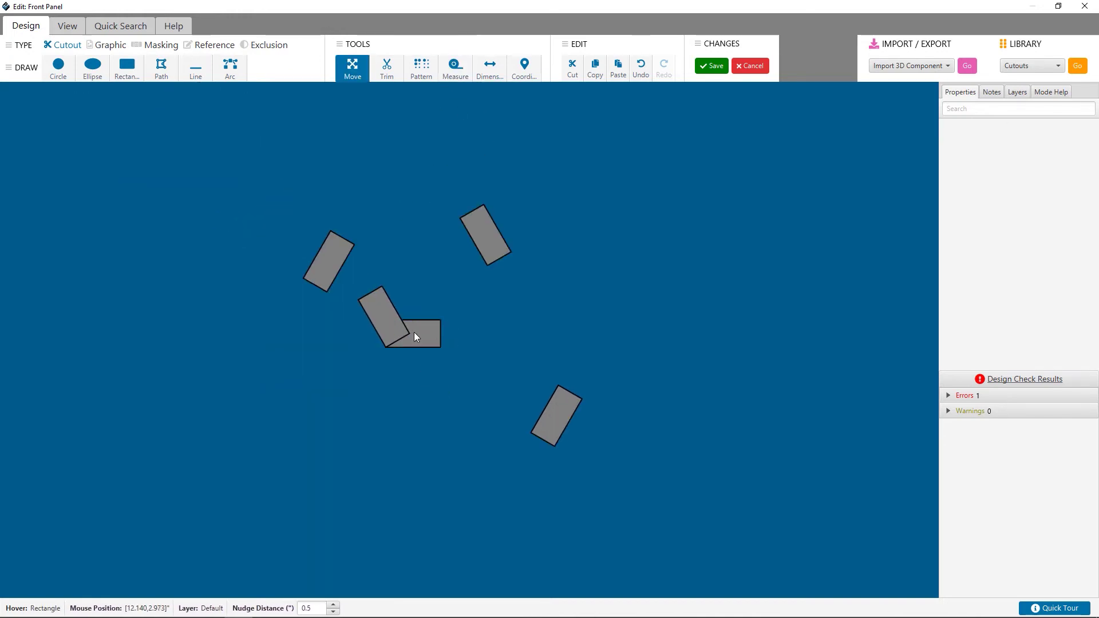
left_click_drag(414, 332, 429, 393)
left_click(455, 69)
left_click(401, 410)
left_click(386, 348)
type("0")
key("Return")
Snap the lower-right rotated rectangle's bottom corner onto the horizontal rectangle's lower-right corner with a measured distance of 0.
left_click(456, 410)
left_click(555, 447)
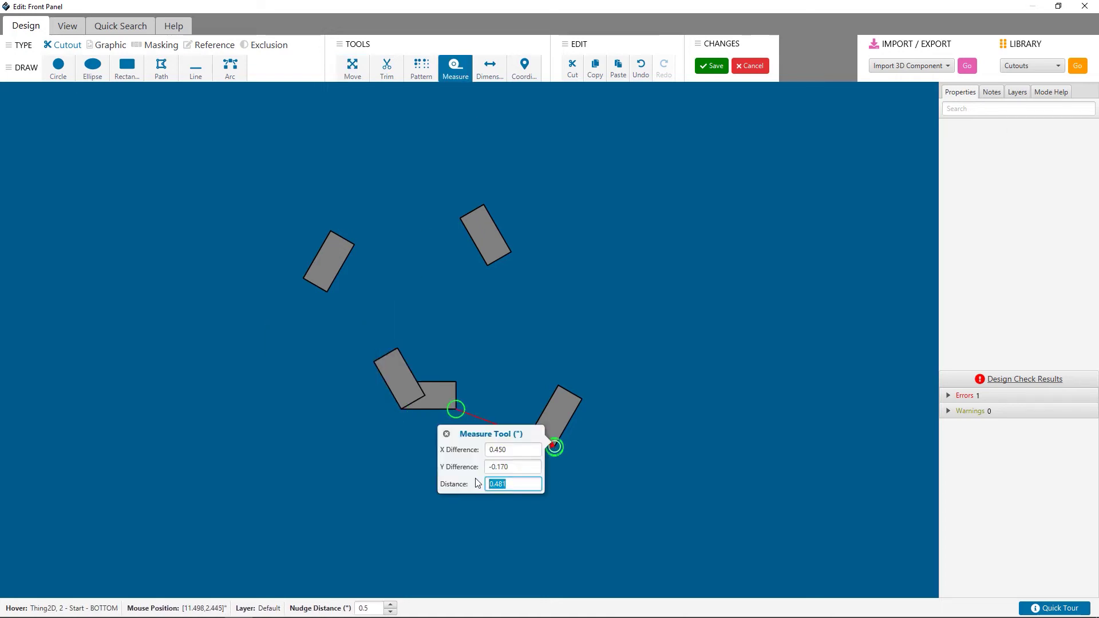
type("0")
key("Return")
Move the upper-right rotated rectangle and snap its lower-right corner onto the shape's rightmost corner with a measured distance of 0.
left_click_drag(485, 235, 458, 234)
left_click(455, 69)
left_click(483, 362)
left_click(483, 251)
type("0")
key("Return")
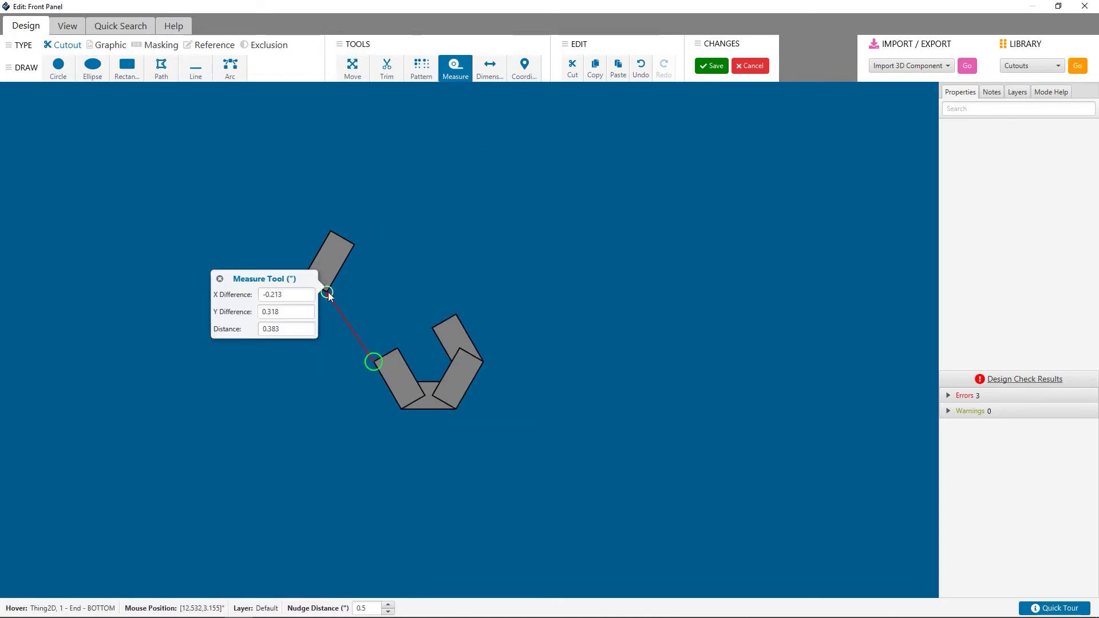
Snap the upper-left rotated rectangle's leftmost corner onto the shape's leftmost corner with a measured distance of 0.
left_click(373, 362)
left_click(303, 279)
type("0")
key("Return")
Duplicate the horizontal rectangle and snap its upper-right corner to the hexagon's open top-right corner with a measured distance of 0.
left_click(430, 394)
key("ctrl+c")
key("ctrl+v")
left_click(455, 69)
left_click(455, 314)
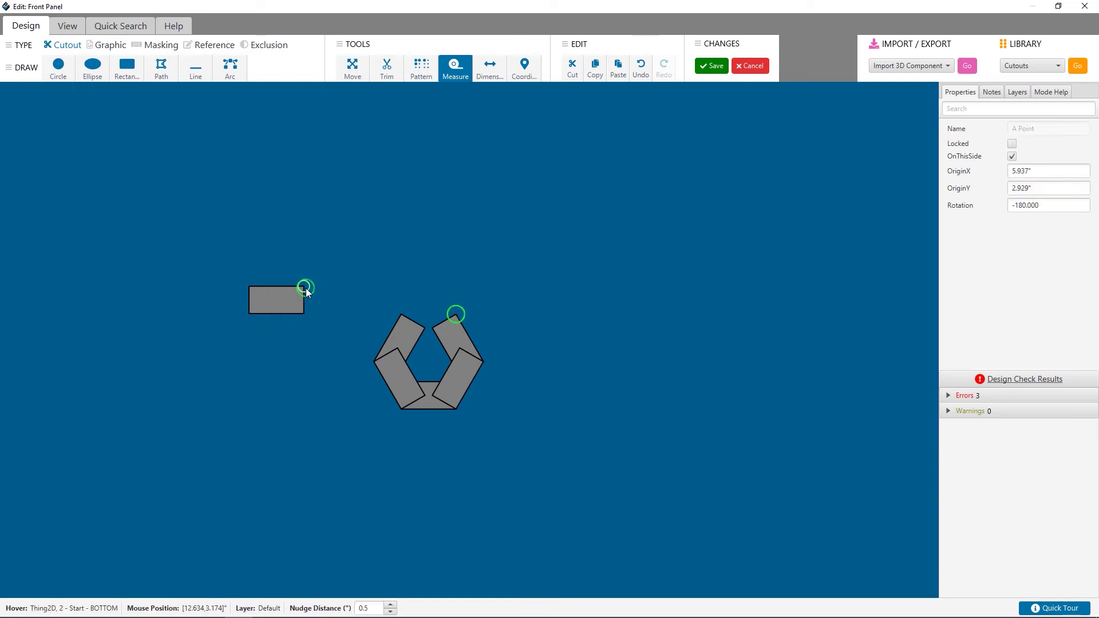
left_click(305, 289)
type("0")
key("Return")
Select all six rectangles and merge them into a single hexagonal cutout.
left_click_drag(279, 235, 563, 451)
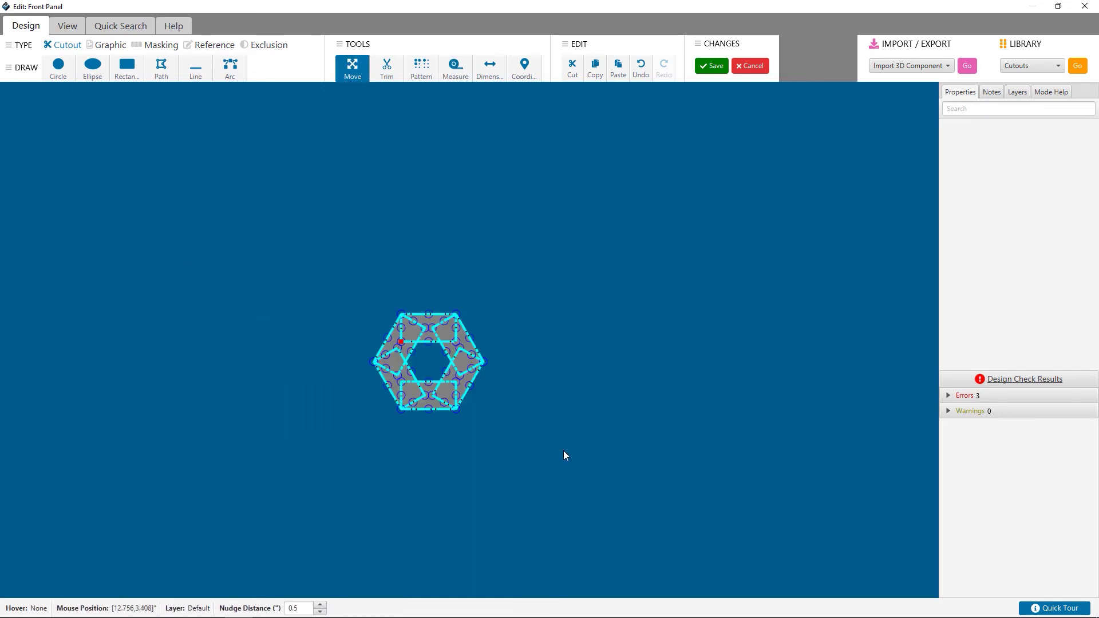
right_click(574, 263)
left_click(586, 387)
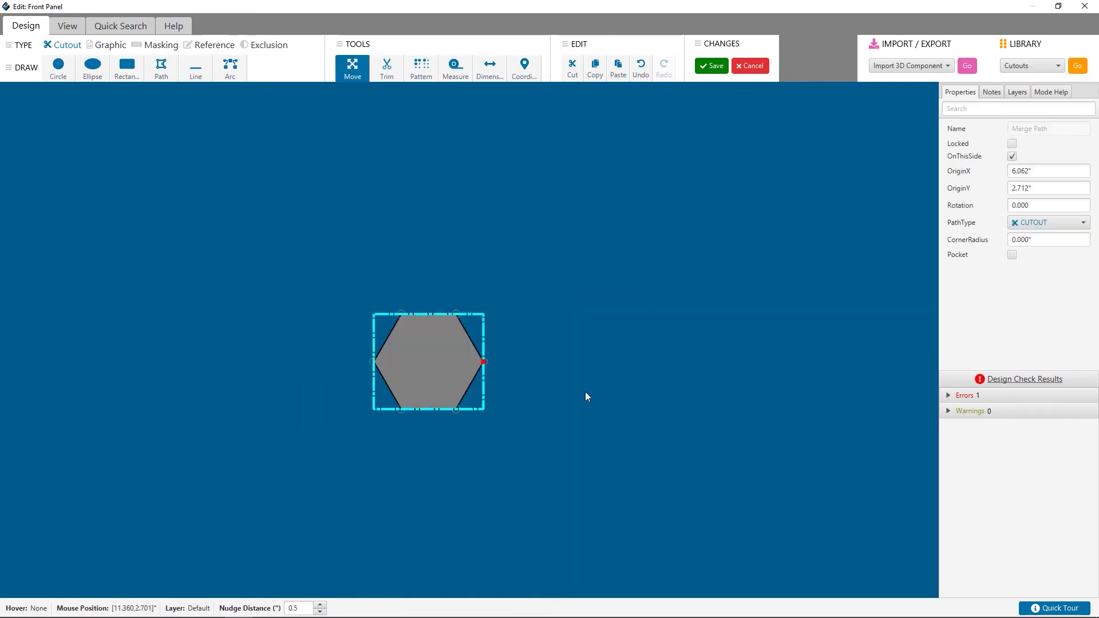
left_click(532, 251)
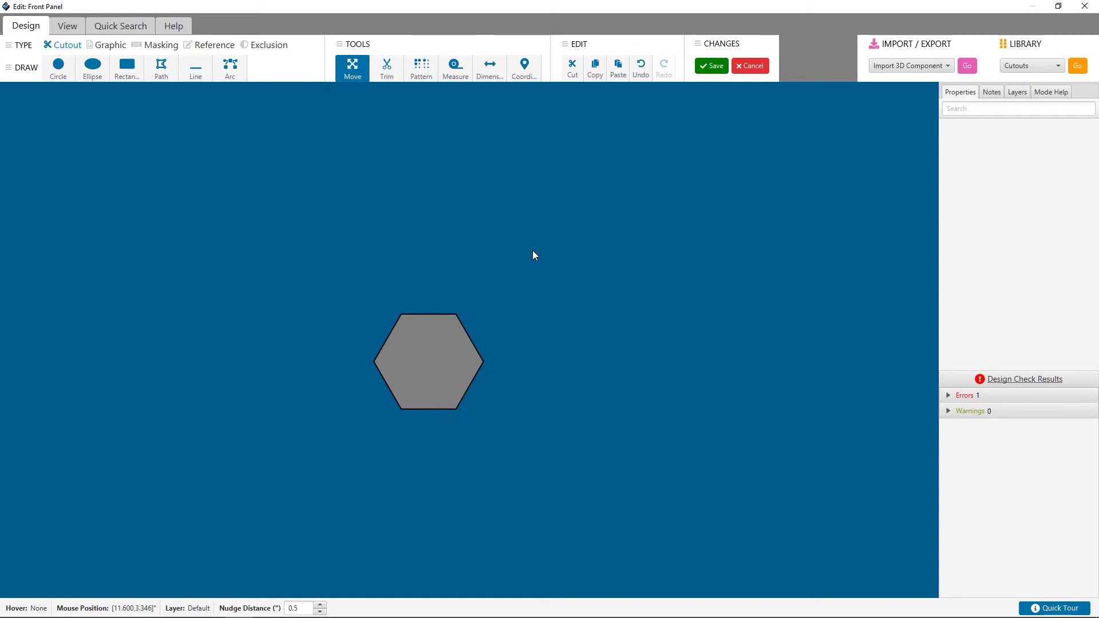
Add the merged hexagon to the personal library under the name "my hexagon".
left_click(441, 340)
right_click(441, 340)
left_click(479, 486)
type("m")
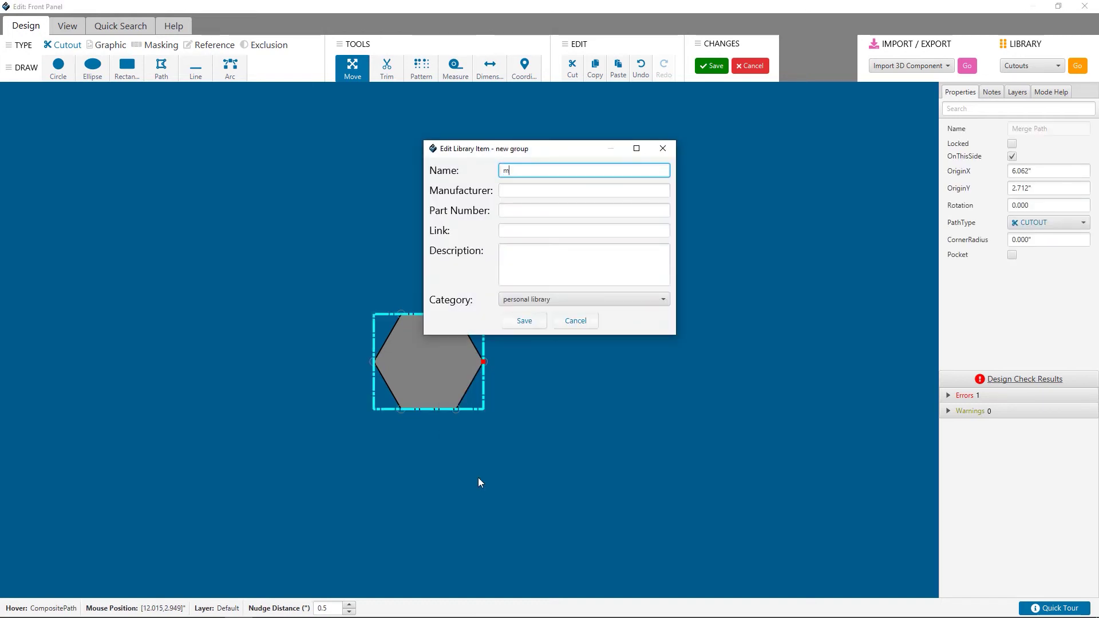
type("e")
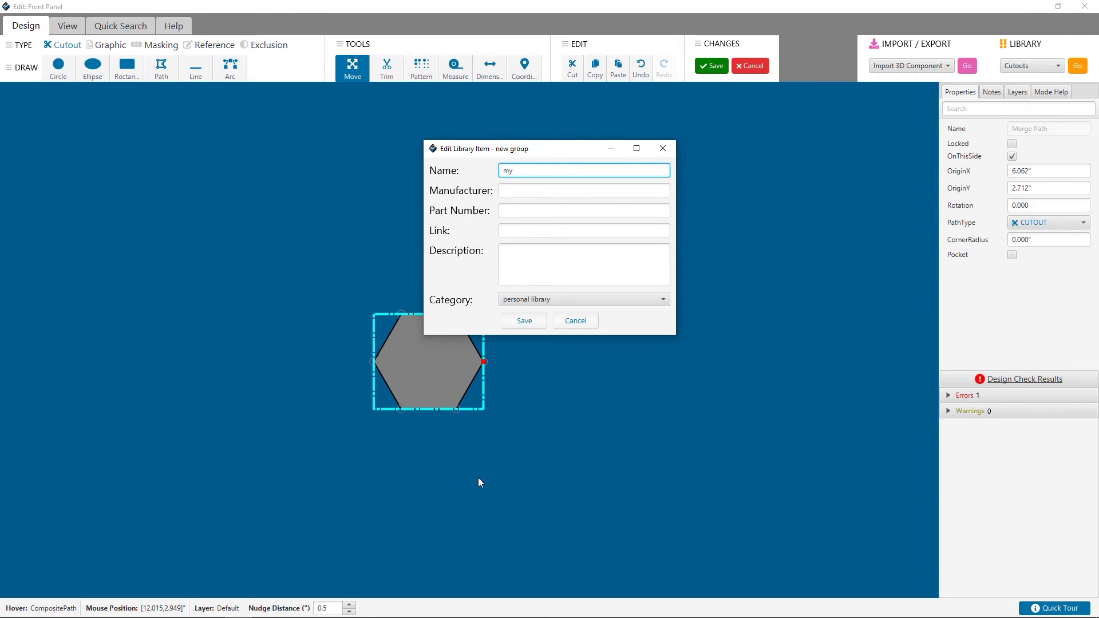
type(" hexagon")
left_click(530, 325)
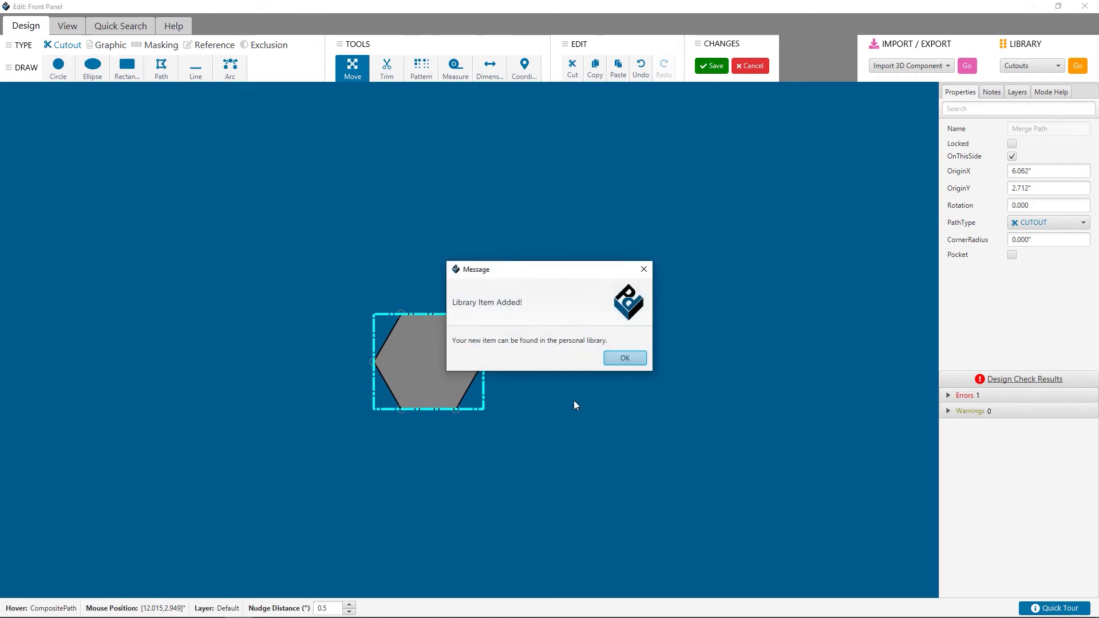
key("Return")
Create a circular pattern of the hexagon with a 2.5" total radius, 3 rings and 4 items in the first ring.
left_click(417, 355)
left_click(415, 72)
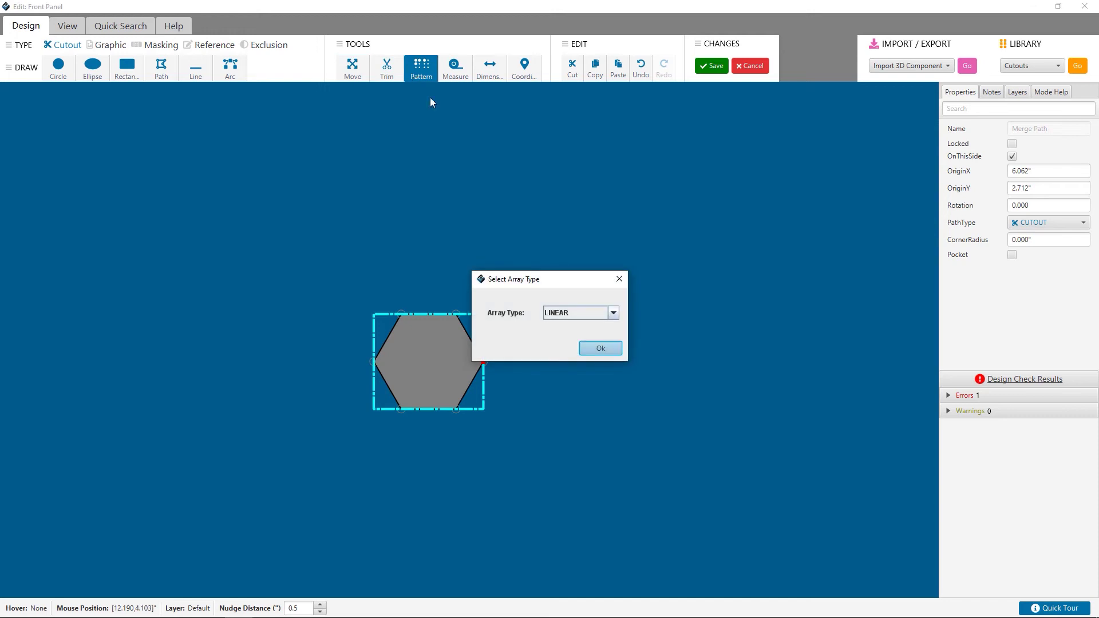
left_click(614, 314)
left_click(561, 346)
left_click(600, 349)
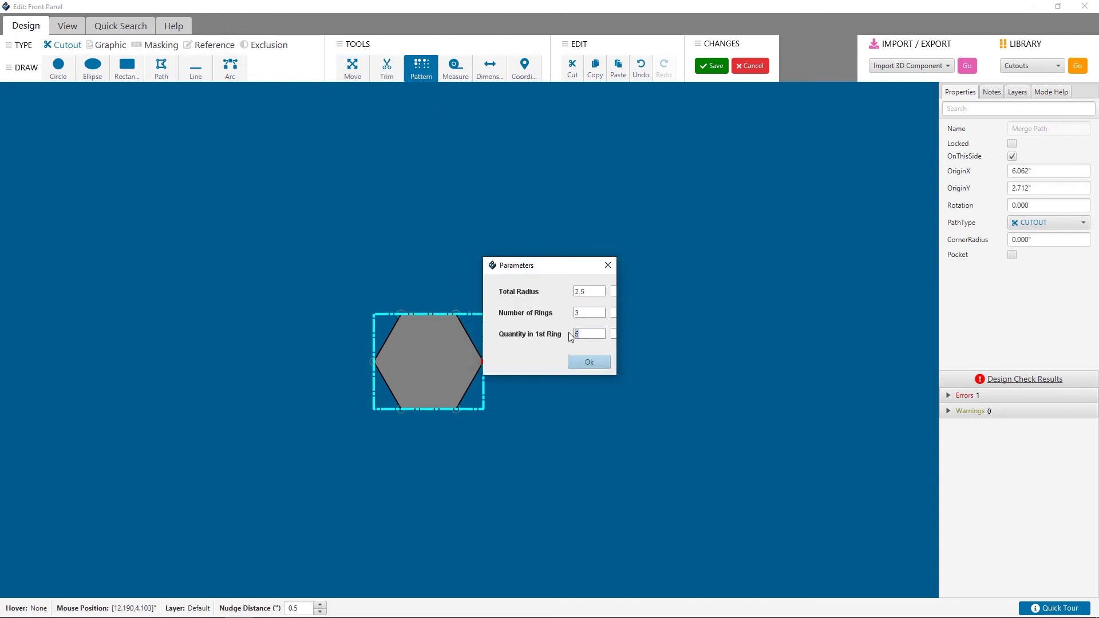
type("4")
left_click(589, 362)
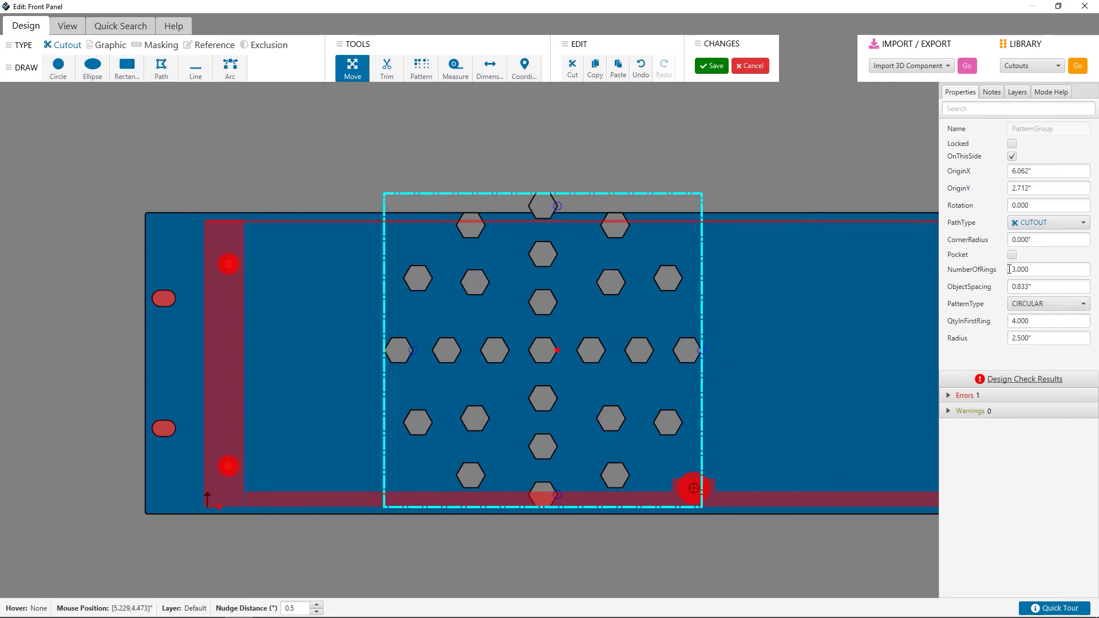
Set the circular hexagon pattern's radius to 2".
type("2")
key("Return")
left_click(840, 337)
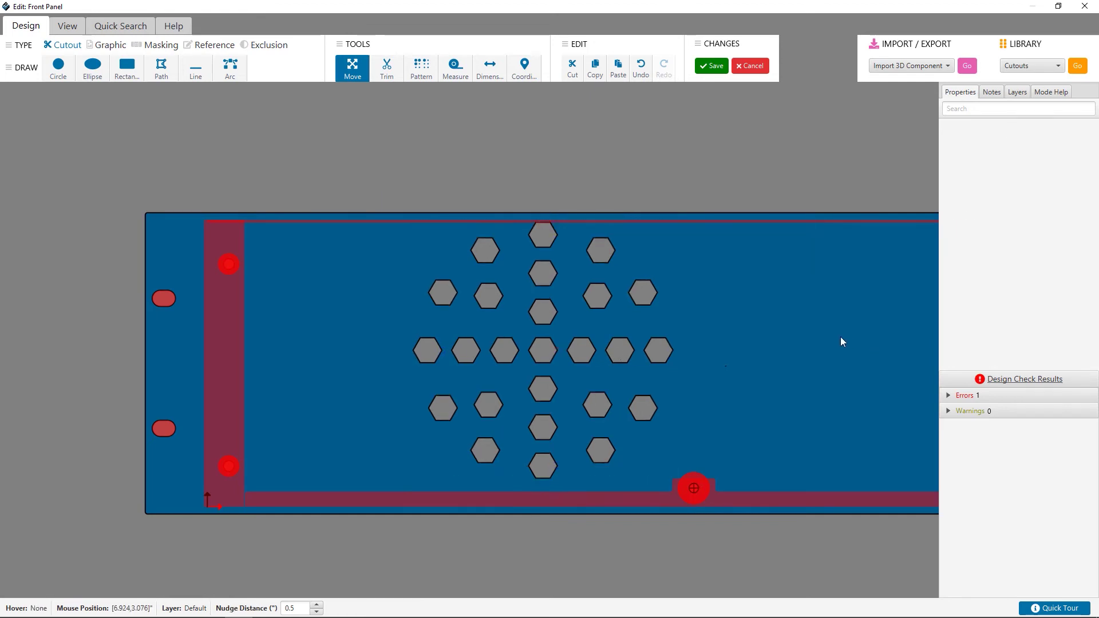
left_click_drag(543, 350, 547, 356)
left_click(732, 344)
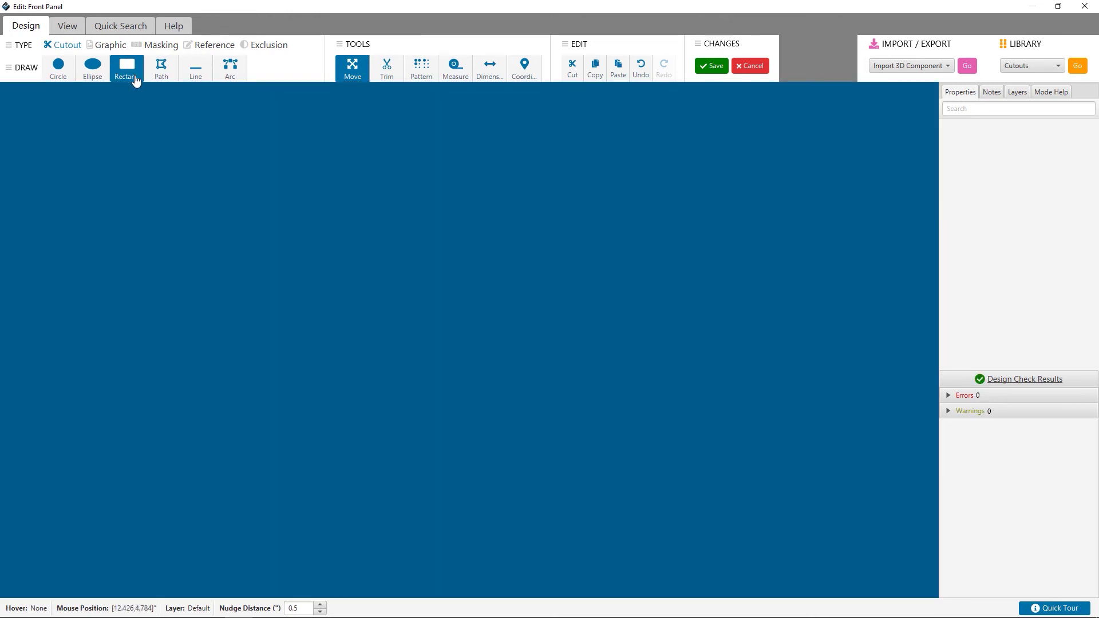
Draw a rectangular cutout about 1.03" wide on the panel and set its height to 0.5".
left_click(133, 78)
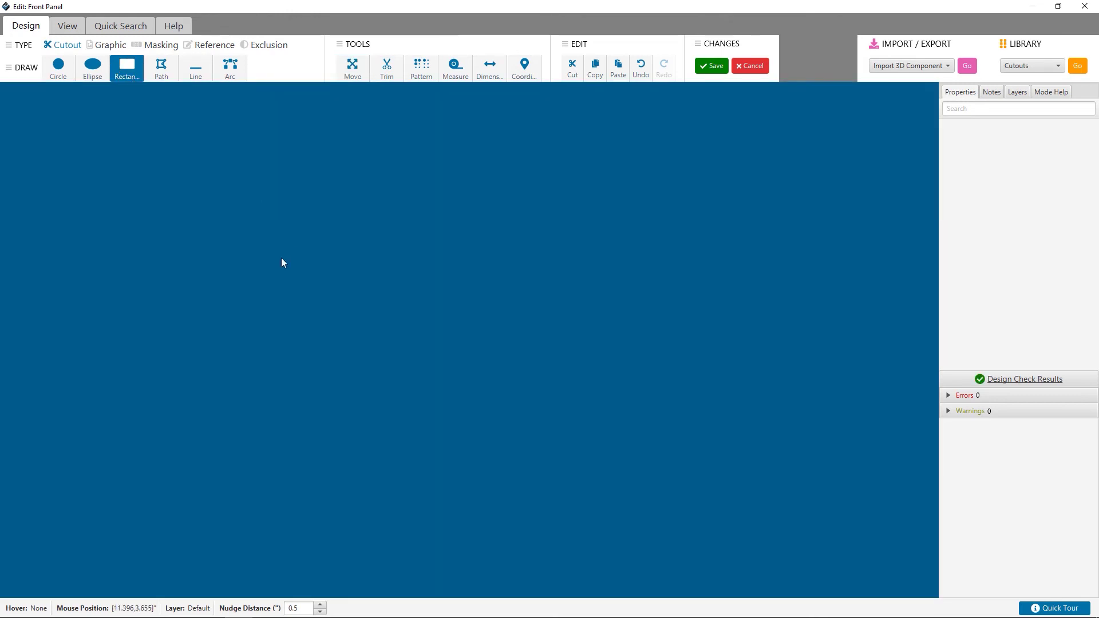
left_click_drag(284, 261, 441, 318)
left_click(390, 294)
left_click(1039, 222)
type(".5")
key("Return")
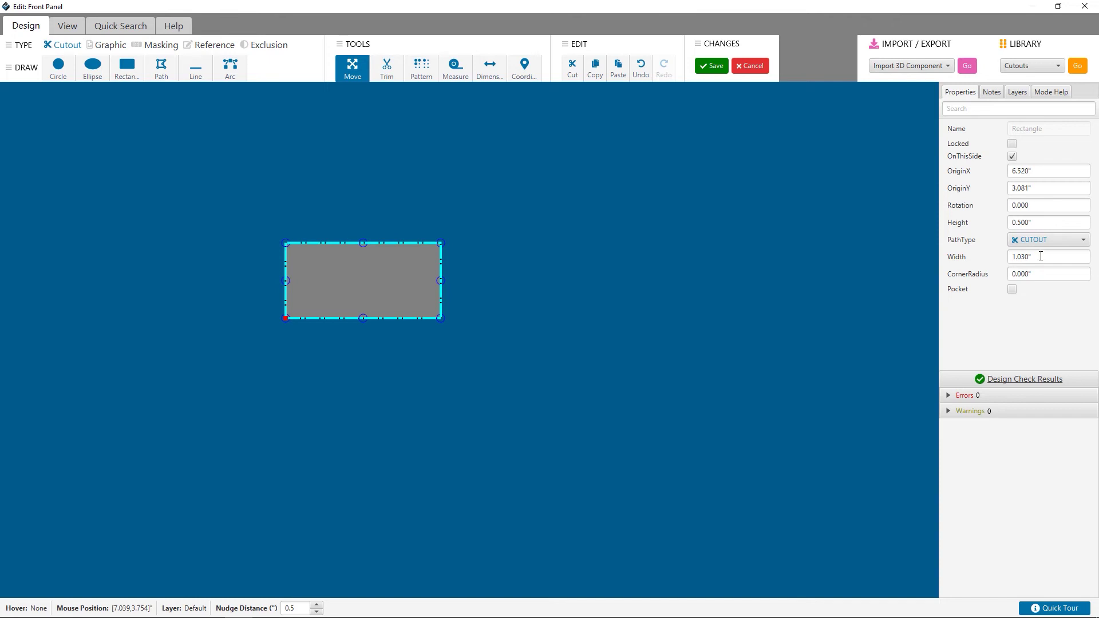
Set the rectangle's width to 1" and paste two copies of it beside the original.
left_click(1041, 257)
type("1")
key("Return")
left_click(345, 290)
left_click(344, 291)
right_click(543, 331)
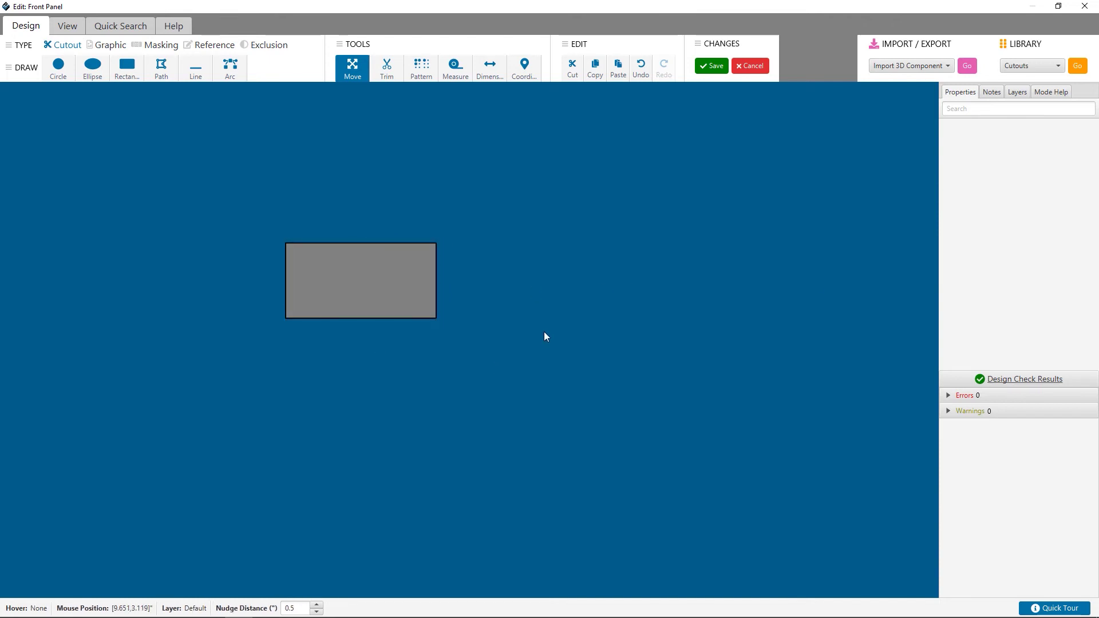
left_click(564, 355)
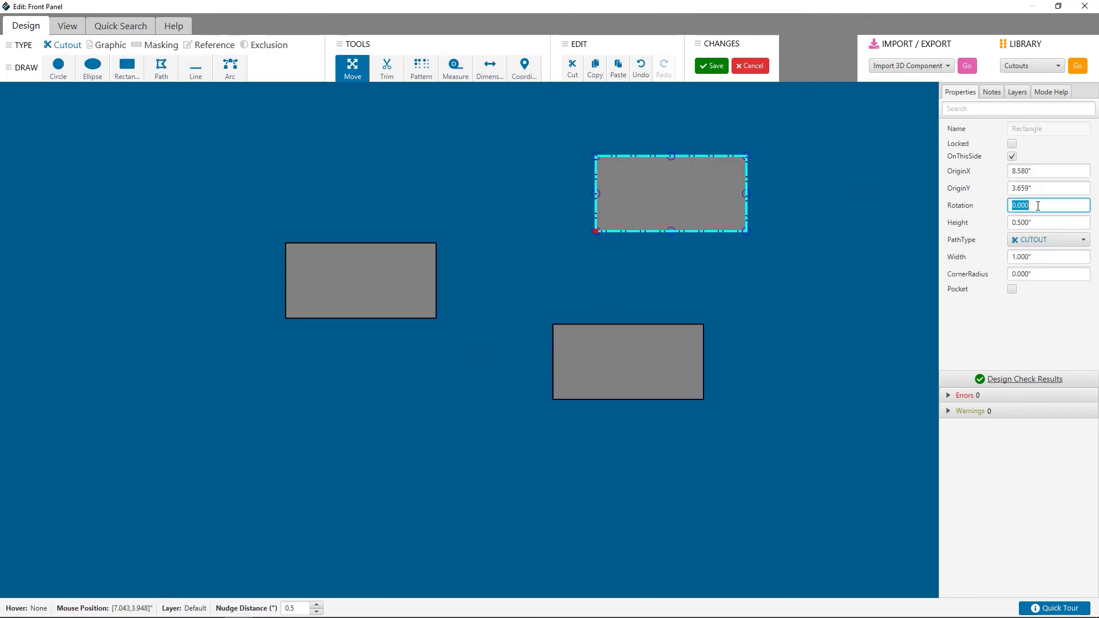
Rotate the upper rectangle copy to 45 degrees and the lower copy to -45 degrees.
type("45")
key("Return")
left_click(696, 333)
left_click(1065, 207)
type("-4")
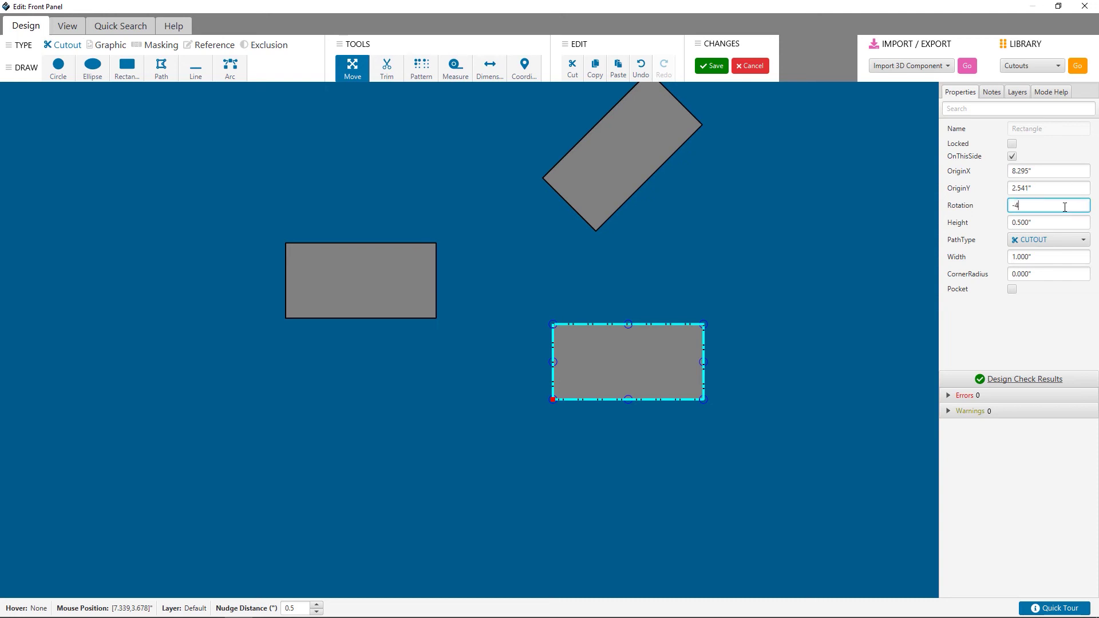
type("5")
key("Return")
Reposition the rectangles and join the top corners of the two angled ones by setting their distance to 0.
left_click_drag(630, 168, 590, 224)
left_click_drag(430, 297, 408, 389)
left_click(333, 222)
left_click(455, 68)
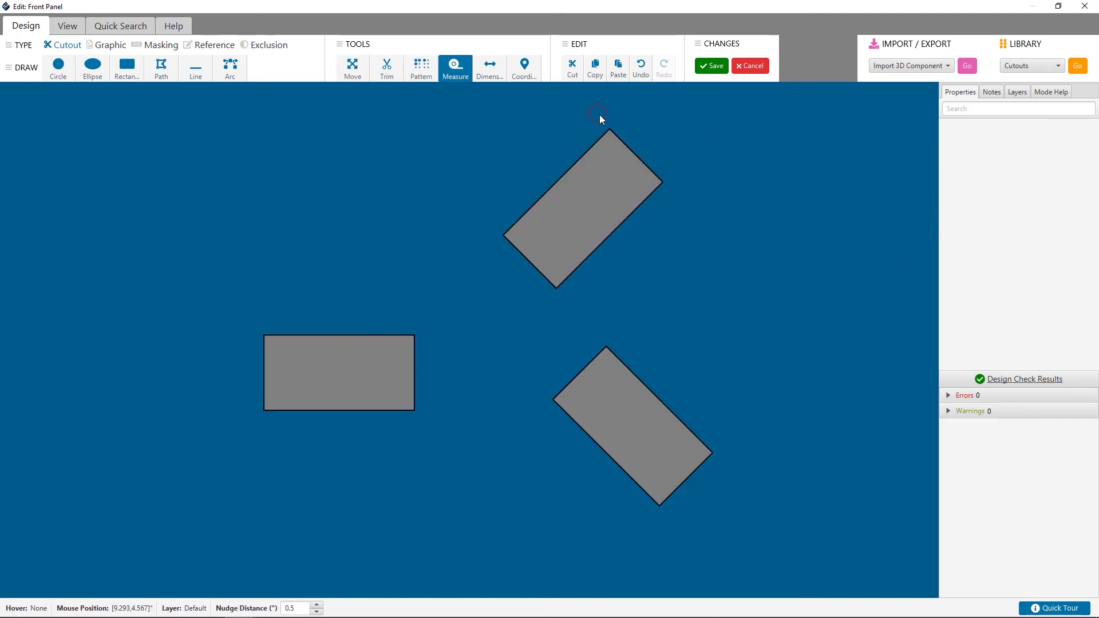
left_click(609, 129)
left_click(606, 347)
type("0")
key("Return")
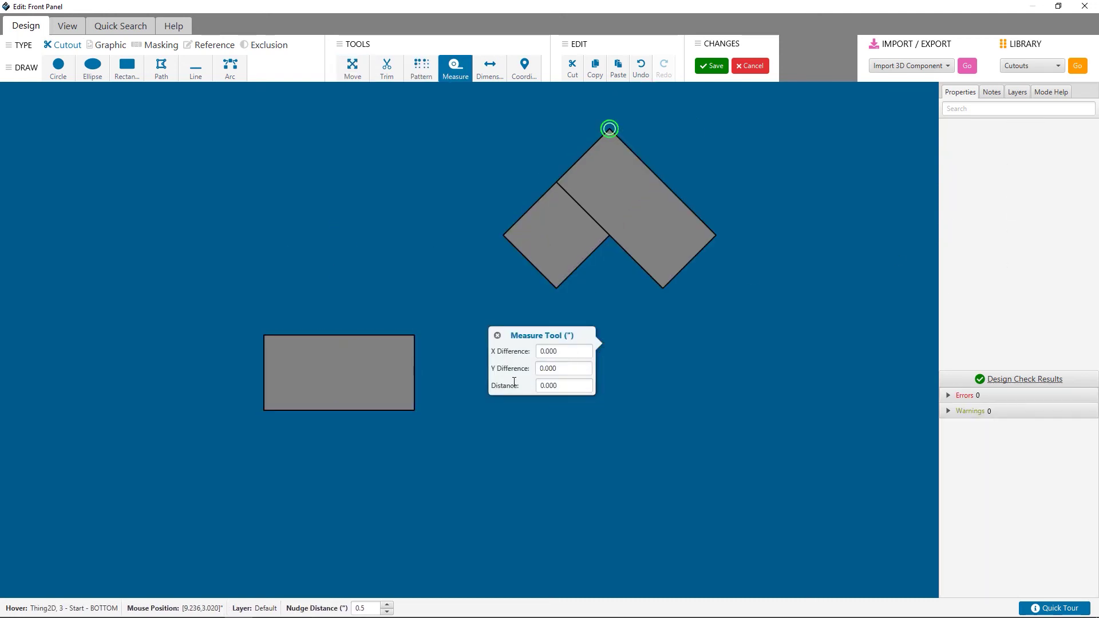
key("Escape")
Set the distance from the 45-degree rectangle's right corner to the horizontal rectangle's upper-right corner to 0.
left_click(456, 68)
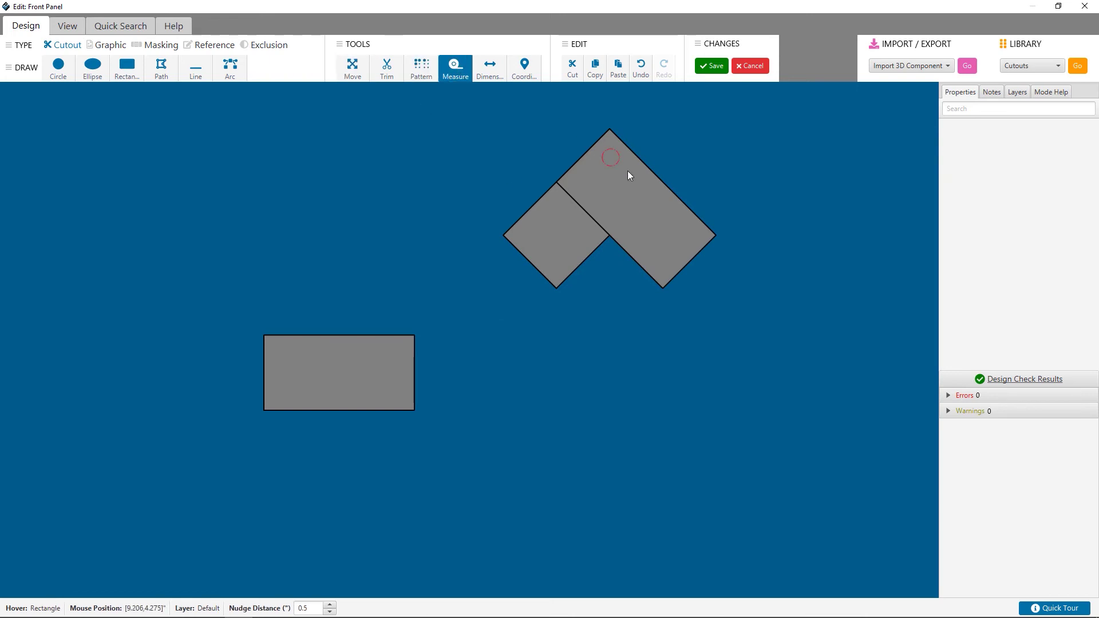
left_click(662, 182)
left_click(414, 335)
type("0")
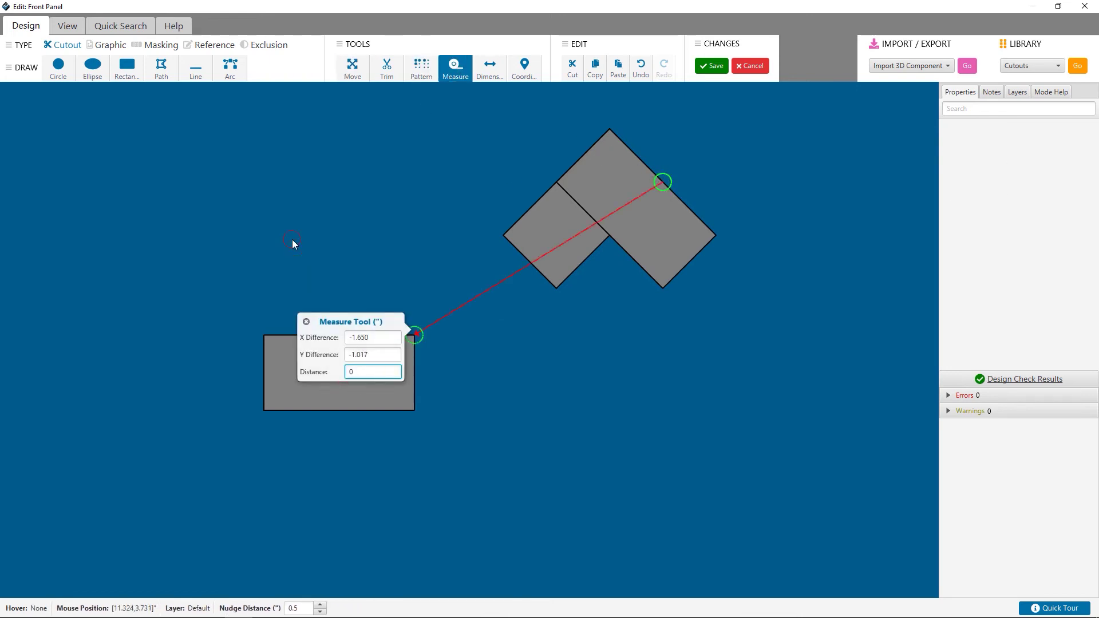
key("Return")
key("Escape")
scroll(730, 162, "up", 2)
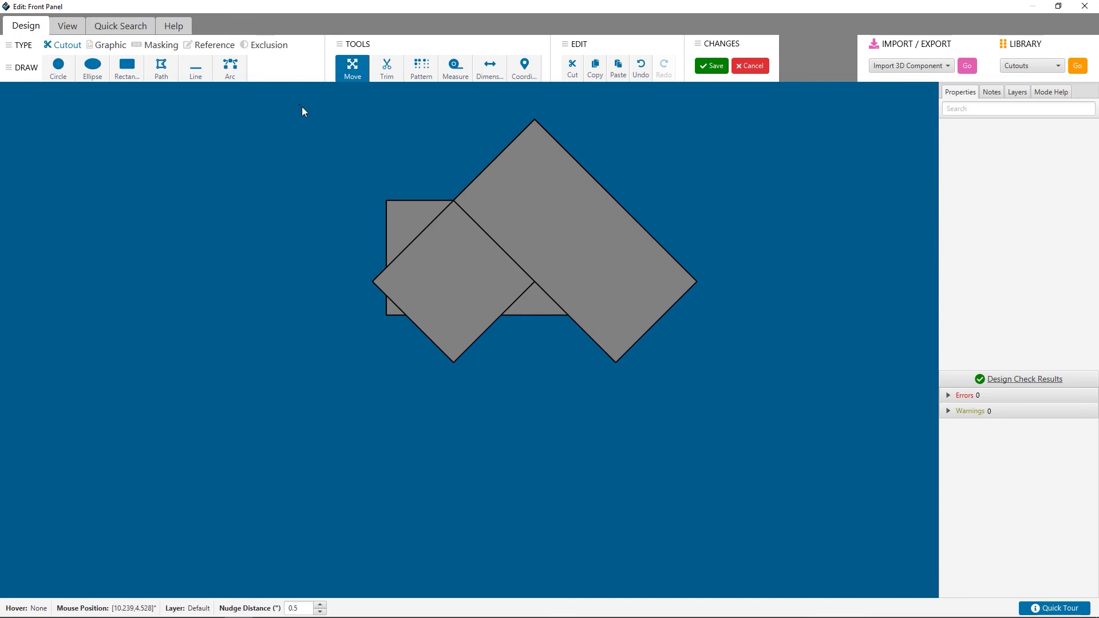
Trim the three overlapping rectangles down to the single triangle at their peak.
left_click_drag(302, 111, 787, 420)
left_click(386, 67)
key("Return")
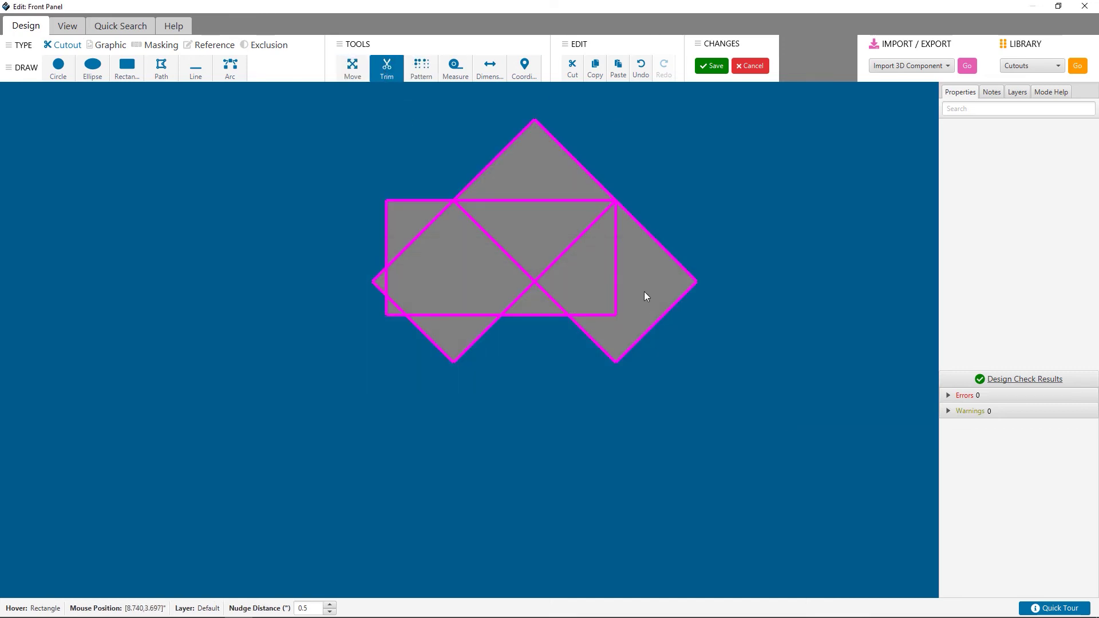
mouse_move(648, 270)
left_mouse_down()
mouse_move(484, 253)
mouse_move(403, 174)
mouse_move(396, 319)
mouse_move(385, 296)
left_mouse_up()
left_click(387, 299)
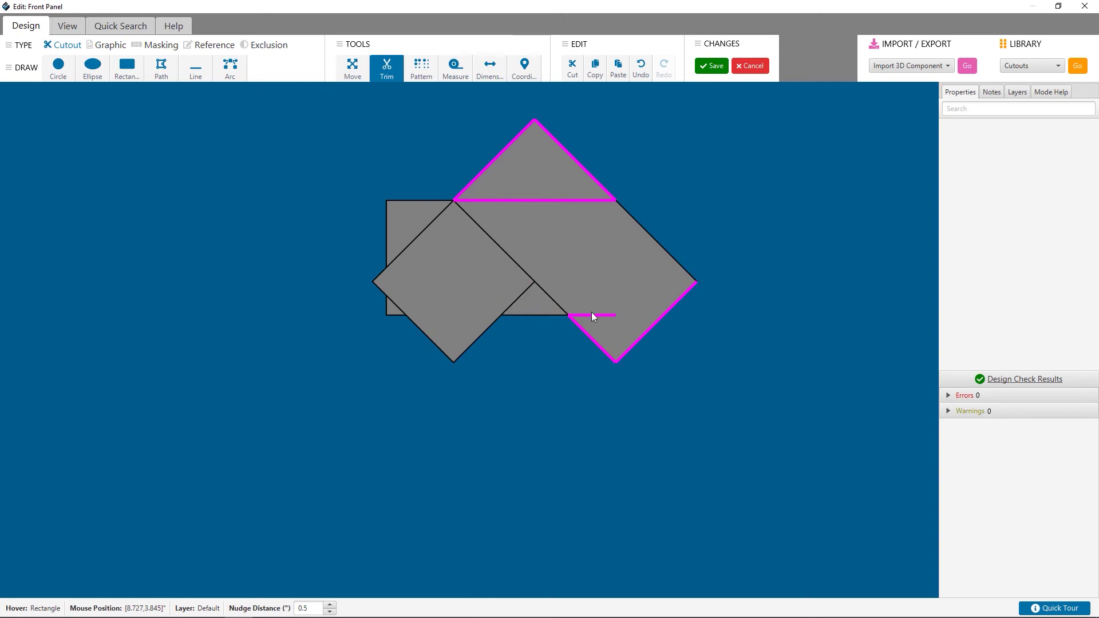
key("Return")
left_click(732, 183)
scroll(732, 183, "down", 3)
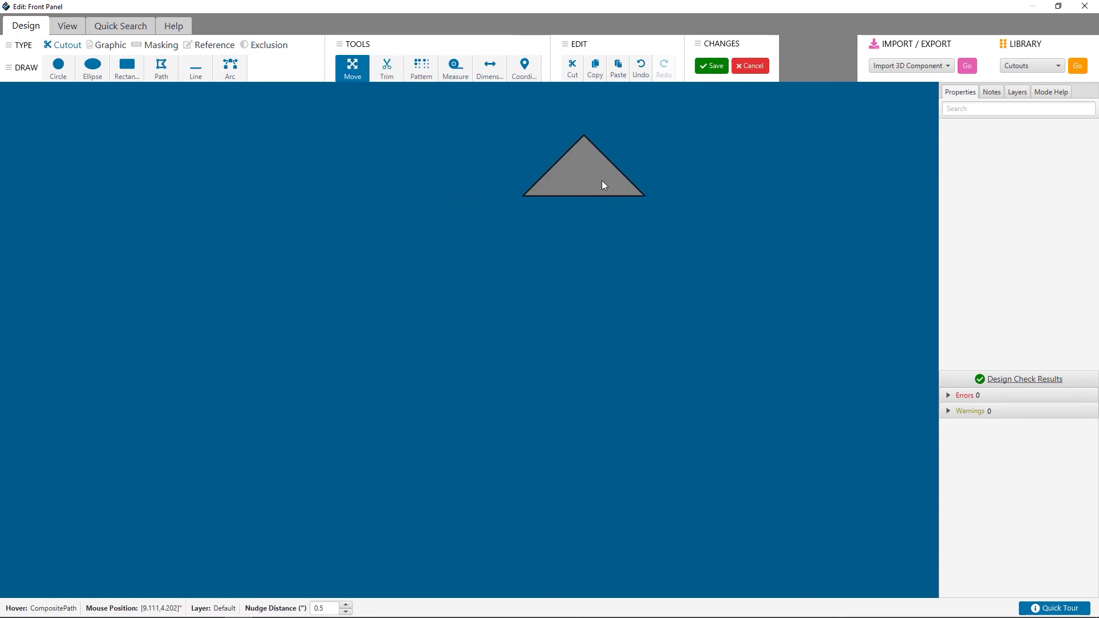
Paste a copy of the triangle and rotate the copy to 180 degrees.
left_click(602, 180)
right_click(595, 254)
left_click(615, 289)
left_click(704, 280)
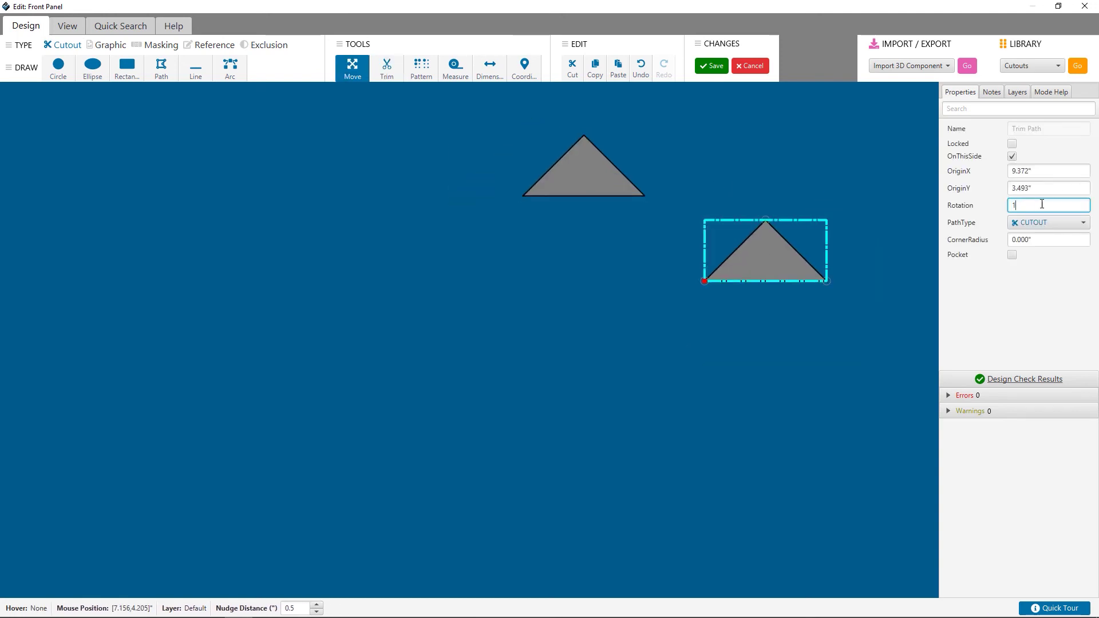
type("80")
key("Return")
Place the inverted triangle beside the original and level its upper corner with the original's apex at a Y difference of 0.
left_click_drag(648, 305, 717, 155)
left_click(458, 69)
left_click(652, 131)
key("Escape")
left_click_drag(582, 160, 527, 143)
left_click(455, 68)
left_click(653, 130)
left_click(577, 142)
left_click(506, 161)
type("0")
key("Return")
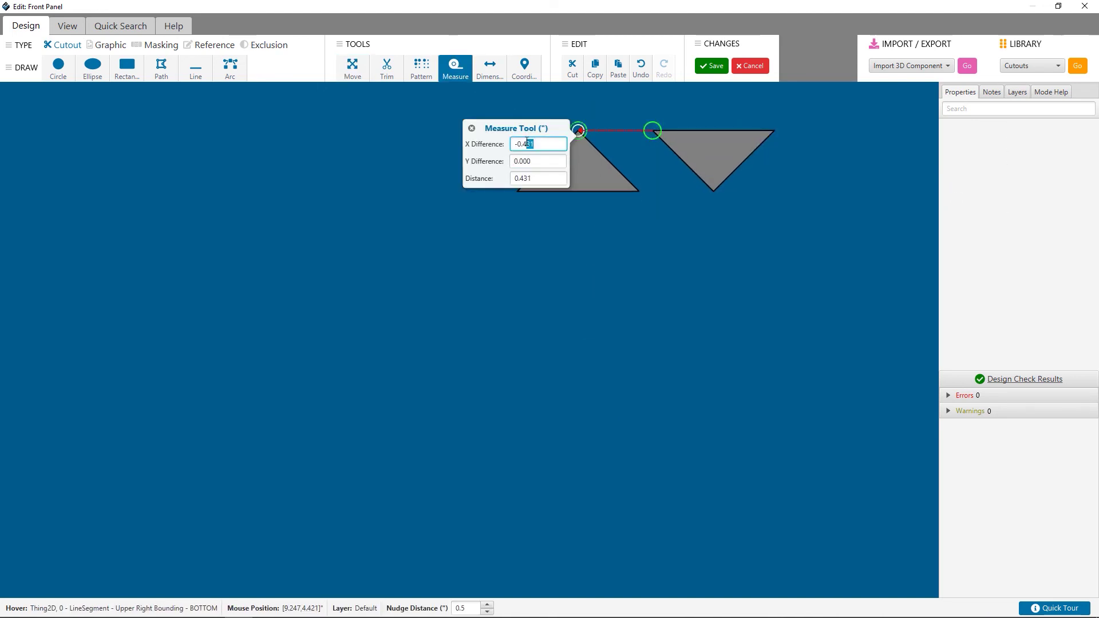
Set the horizontal offset between the original's apex and the inverted triangle's corner to 0.05".
type("05")
key("Return")
key("Escape")
Group the two triangles and create a linear pattern of 5 pairs at angle 0 with 1.5" spacing.
key("ctrl+a")
left_click_drag(628, 175, 324, 310)
left_click(421, 68)
left_click(594, 349)
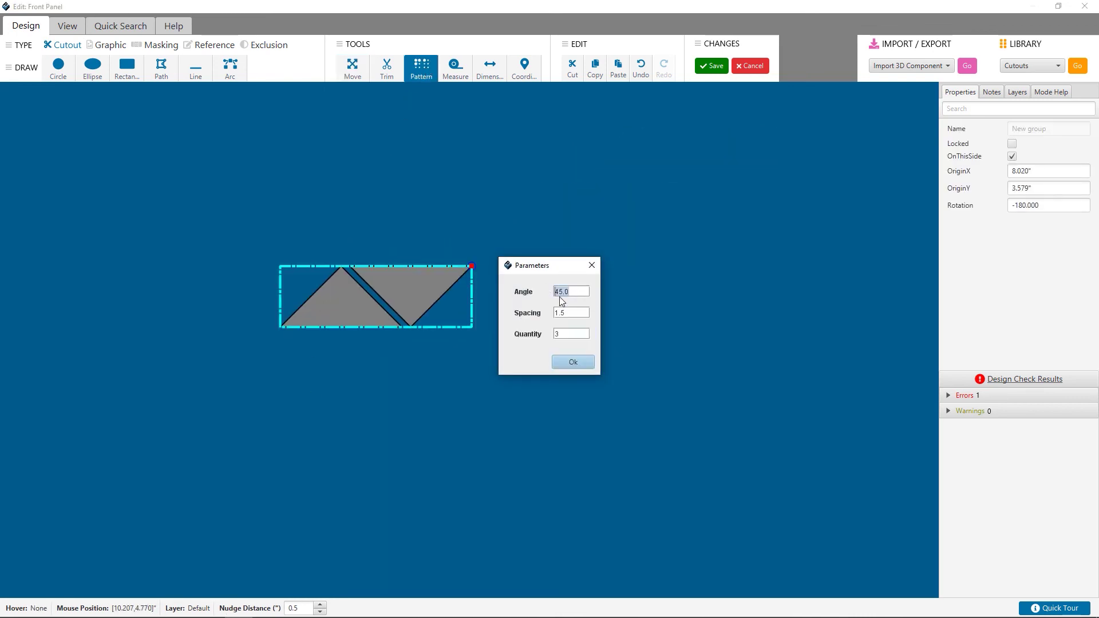
type("5")
left_click(573, 358)
scroll(573, 345, "up", 1)
scroll(549, 361, "down", 4)
scroll(760, 368, "up", 1)
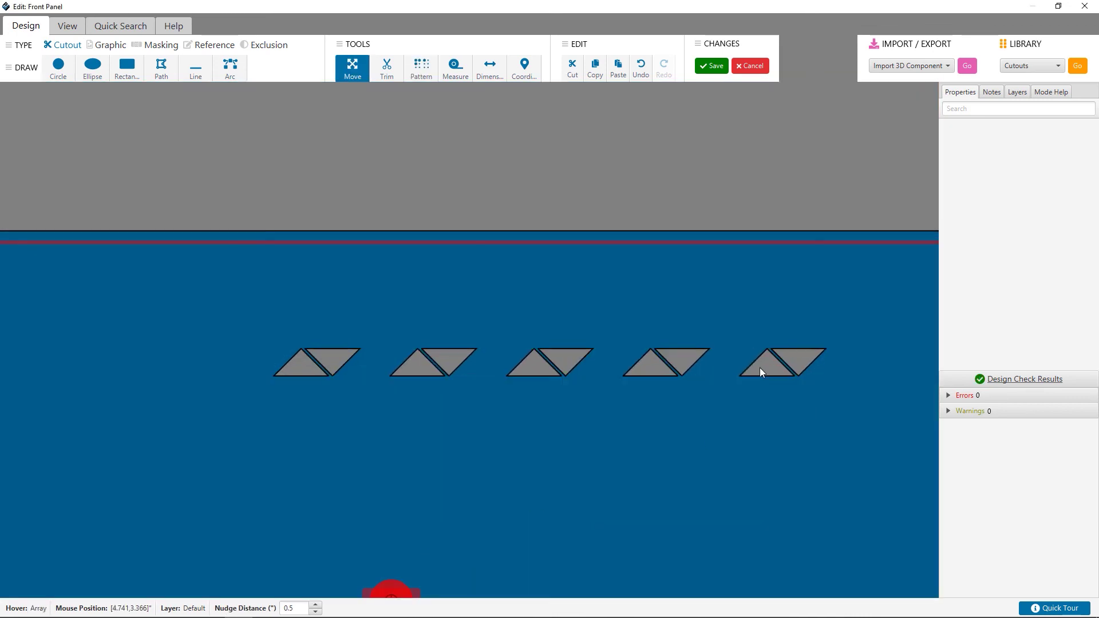
Set the linear pattern's spacing to 1" and tighten it further until neighbouring triangle pairs interlock with a narrow gap.
left_click(760, 367)
left_click(1028, 273)
type("1.000\"")
key("Return")
scroll(607, 349, "up", 5)
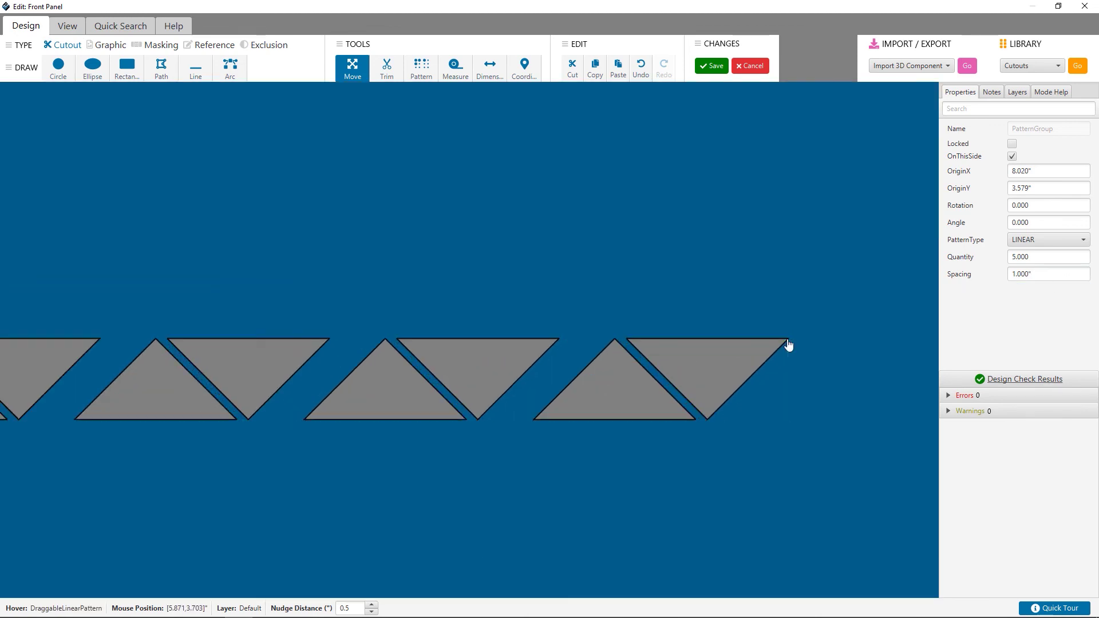
left_click_drag(786, 341, 616, 338)
scroll(601, 341, "down", 5)
left_click(419, 295)
scroll(419, 295, "up", 2)
scroll(322, 368, "down", 2)
Paste copies of the triangle row beneath it to build four alternately staggered rows.
left_click(323, 369)
key("ctrl+c")
right_click(406, 428)
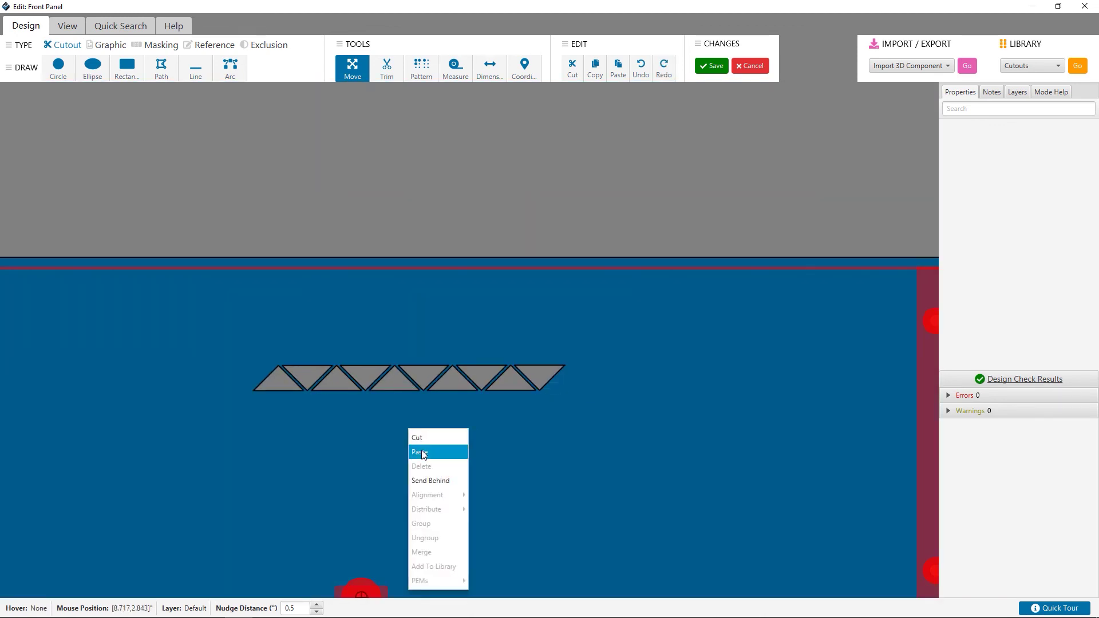
left_click(421, 451)
left_click(419, 396)
left_click(332, 427)
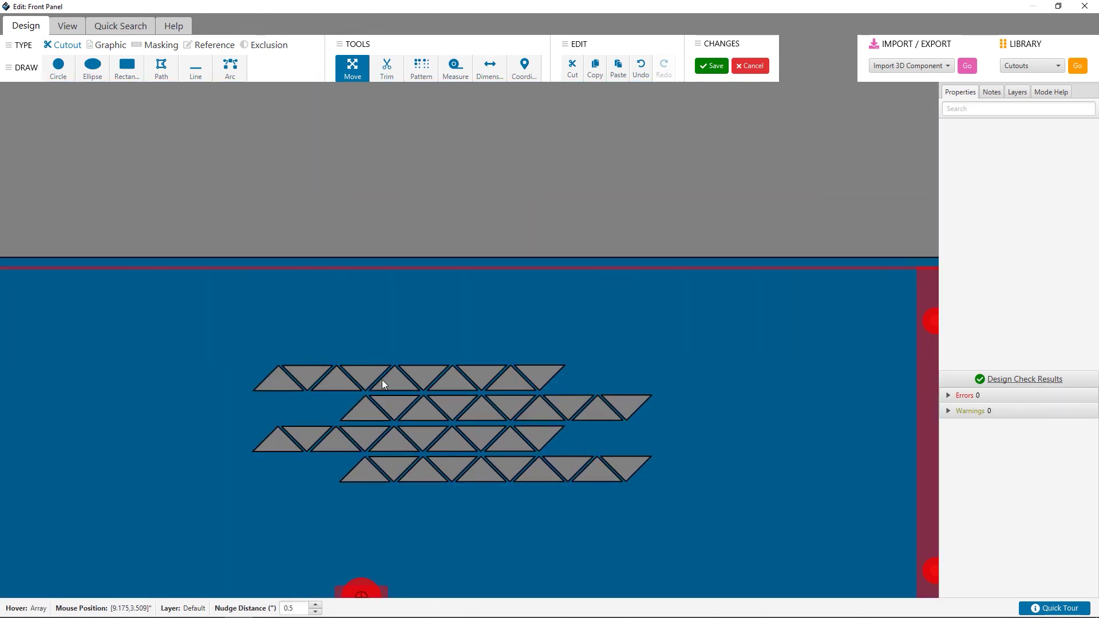
Ungroup all four triangle rows.
right_click(366, 373)
left_click(382, 483)
right_click(491, 408)
left_click(501, 519)
right_click(451, 442)
left_click(472, 554)
right_click(448, 469)
left_click(466, 566)
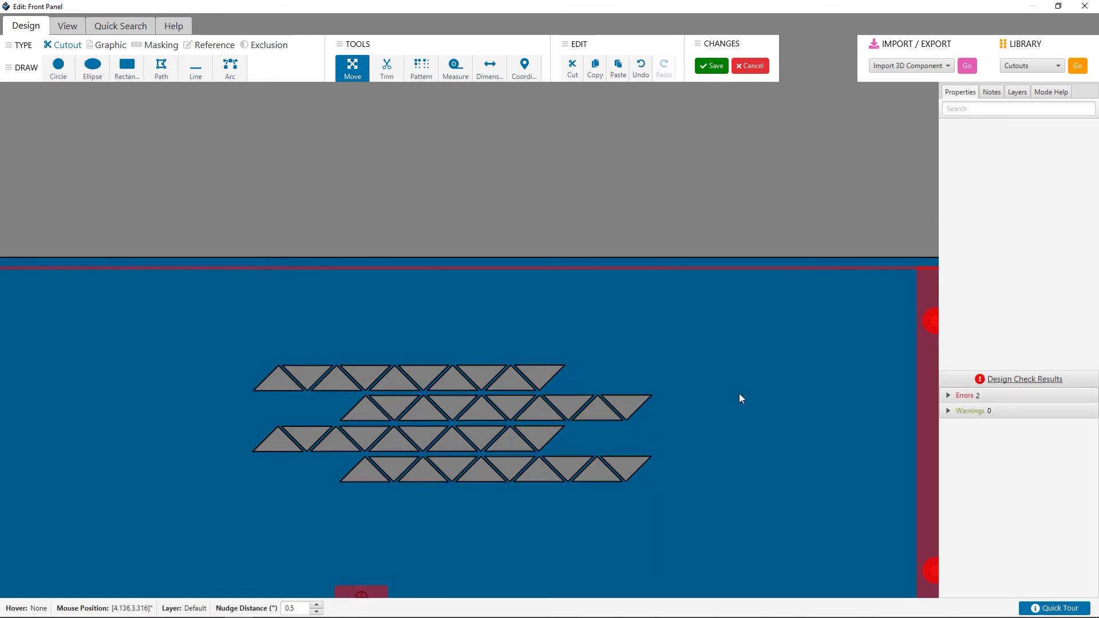
Delete the triangles overhanging at both ends of the staggered rows.
left_click_drag(710, 361, 596, 513)
key("Delete")
left_click_drag(235, 349, 317, 483)
key("Delete")
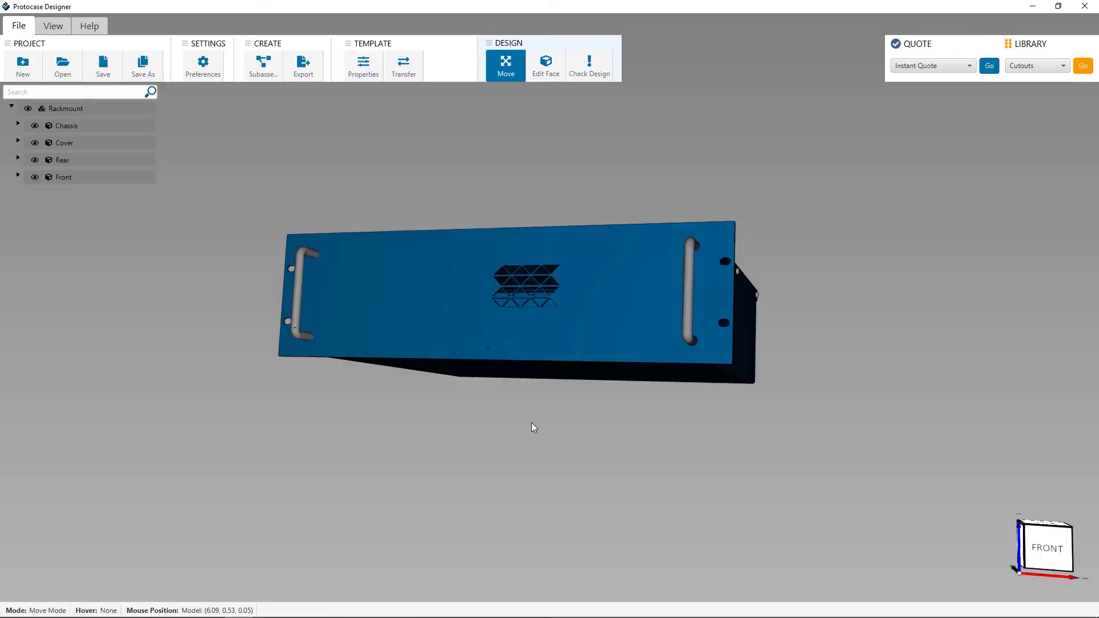
Inspect the triangular vent cutouts on the rackmount's front panel in the 3D model.
scroll(581, 355, "up", 5)
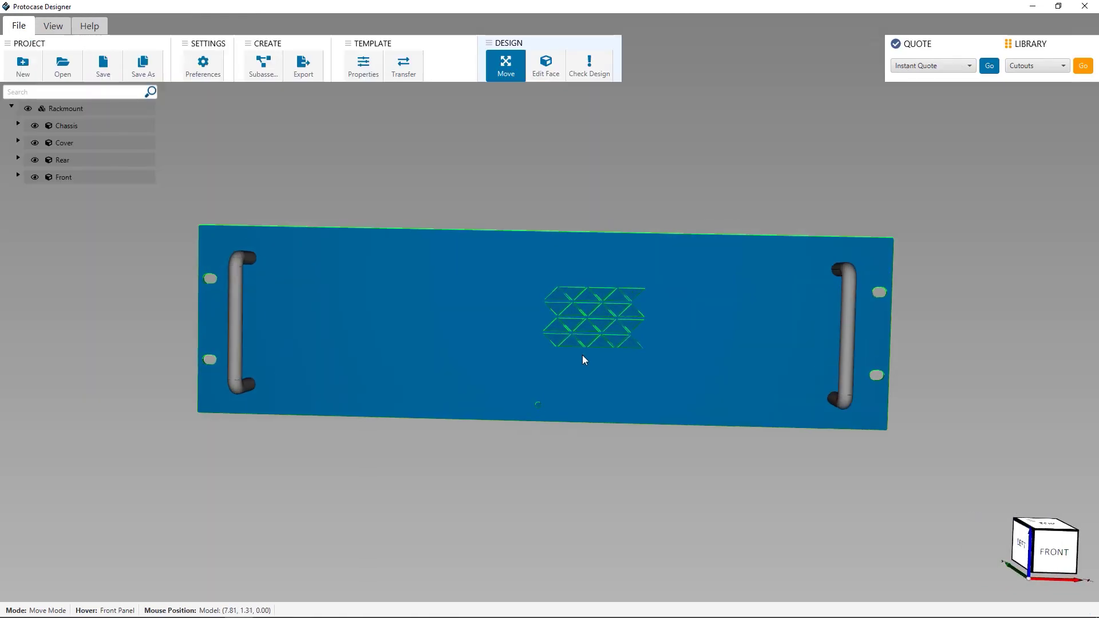
left_click_drag(581, 355, 634, 389)
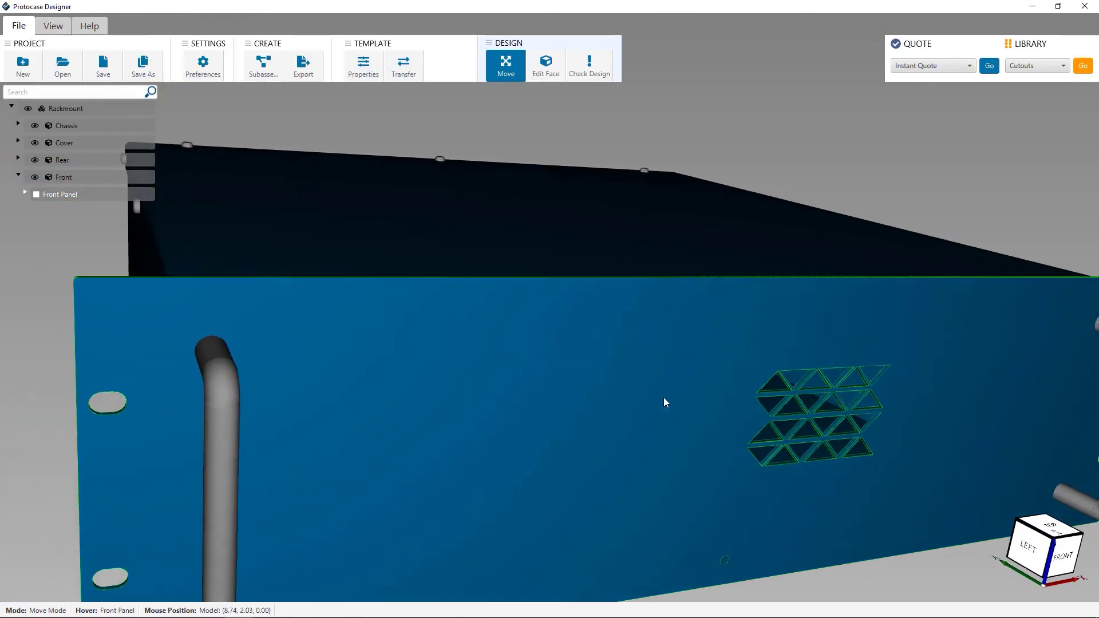